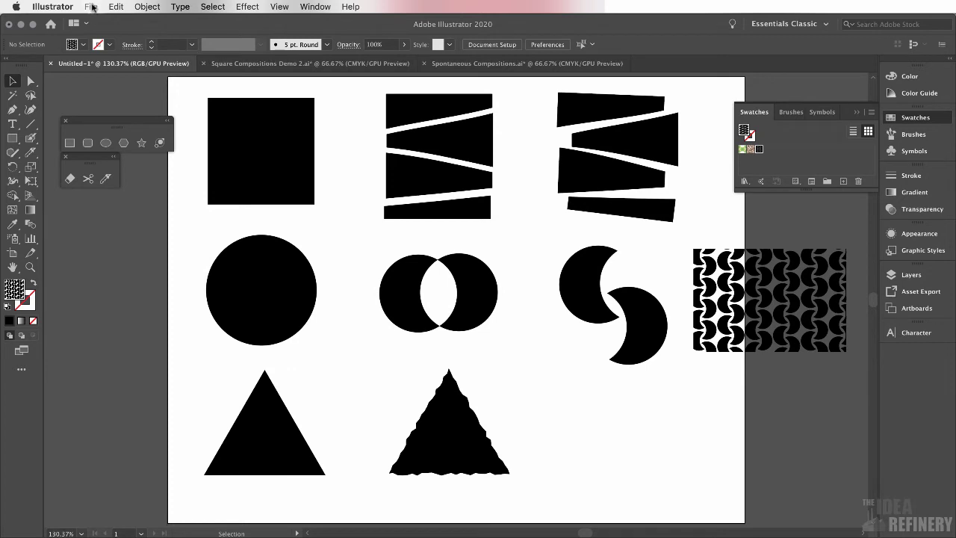
# Step: Create a new blank 11 × 8.5 in landscape RGB document, Untitled-2, using the default preset
pyautogui.click(91, 6)
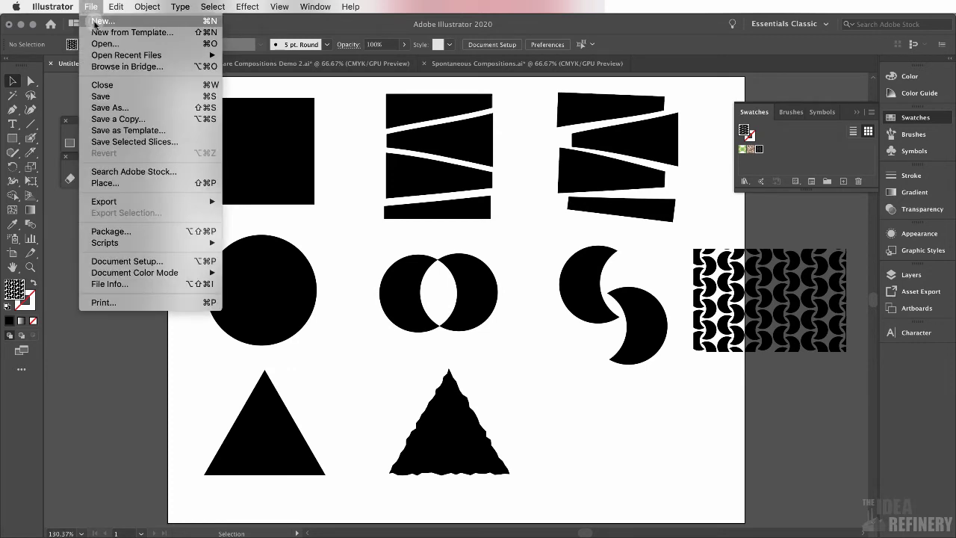
pyautogui.click(94, 24)
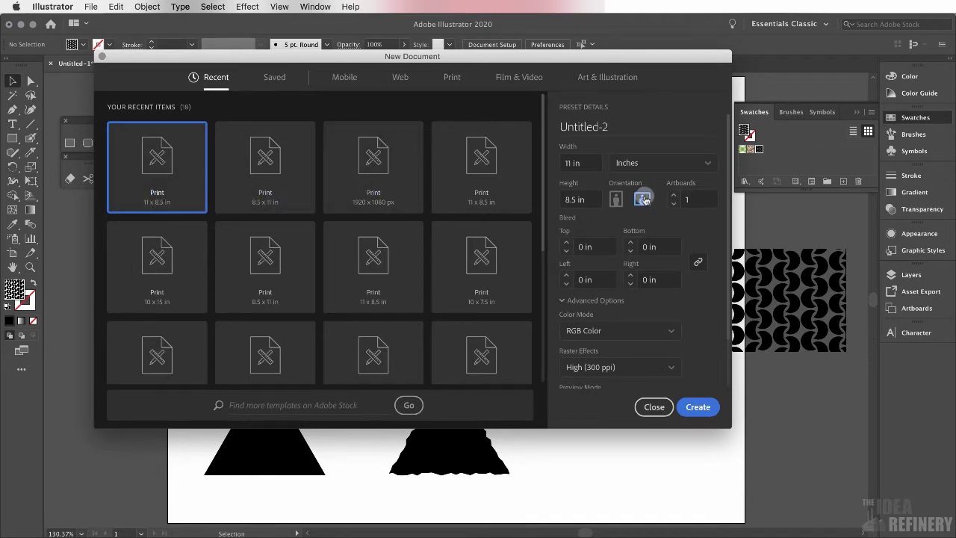
pyautogui.click(698, 406)
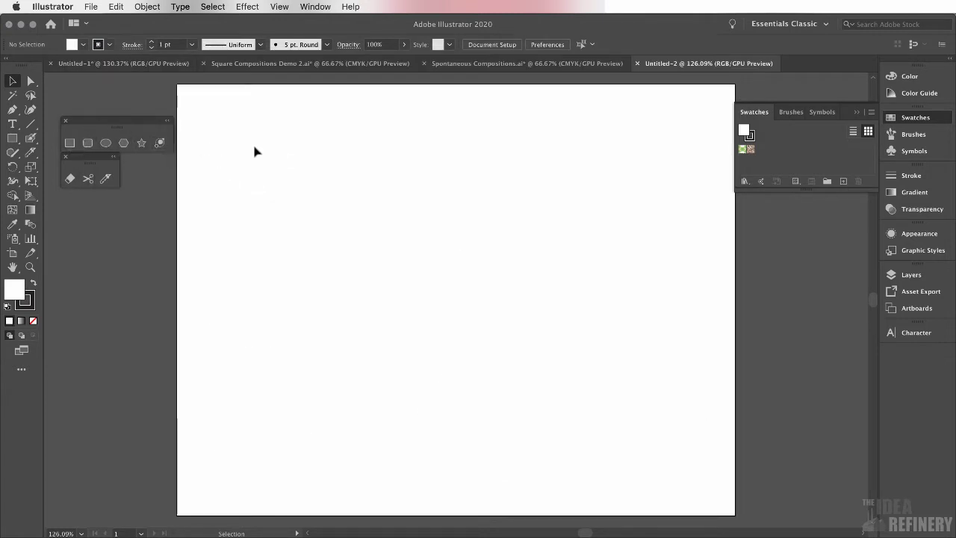
# Step: Draw a square on the left of the artboard with black fill and no stroke
pyautogui.click(69, 143)
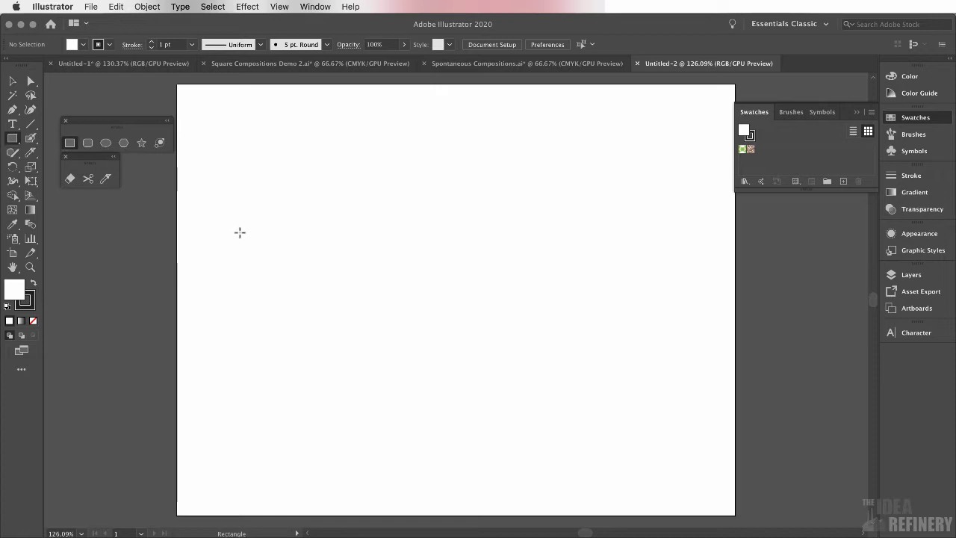
pyautogui.moveTo(241, 236); pyautogui.dragTo(284, 282)
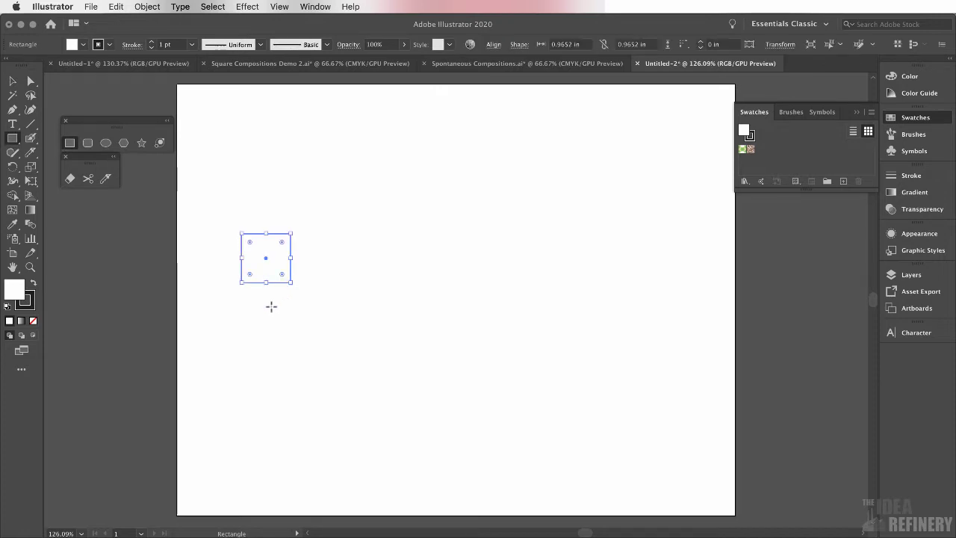
pyautogui.click(893, 76)
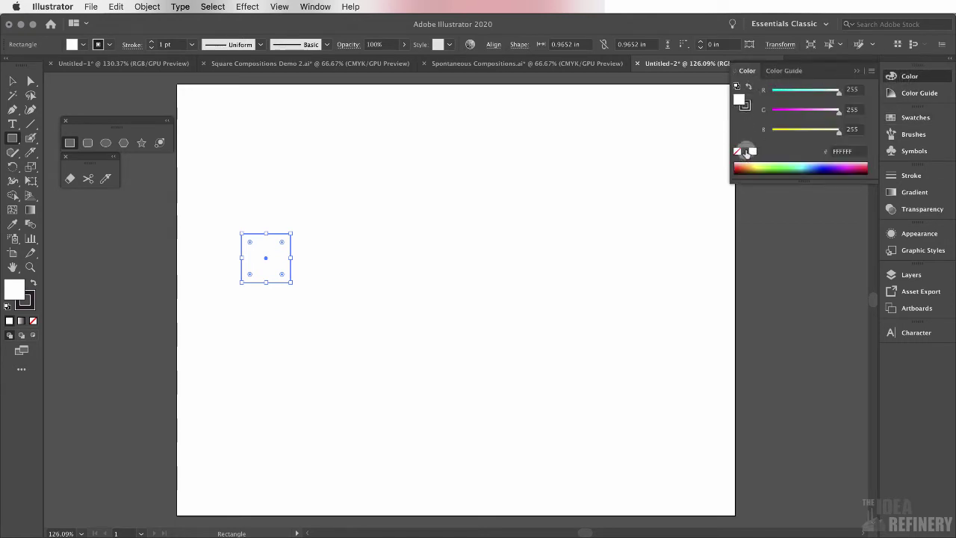
pyautogui.click(746, 152)
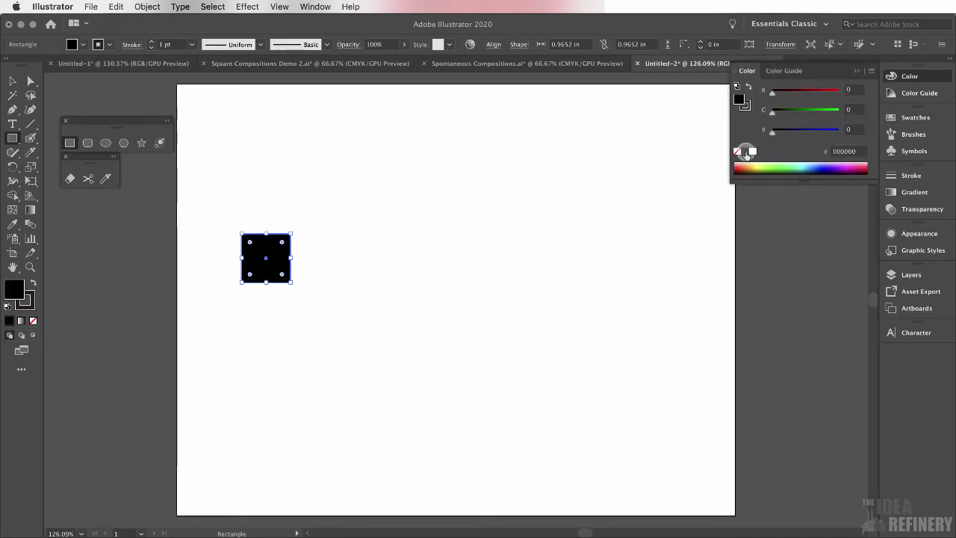
pyautogui.click(743, 104)
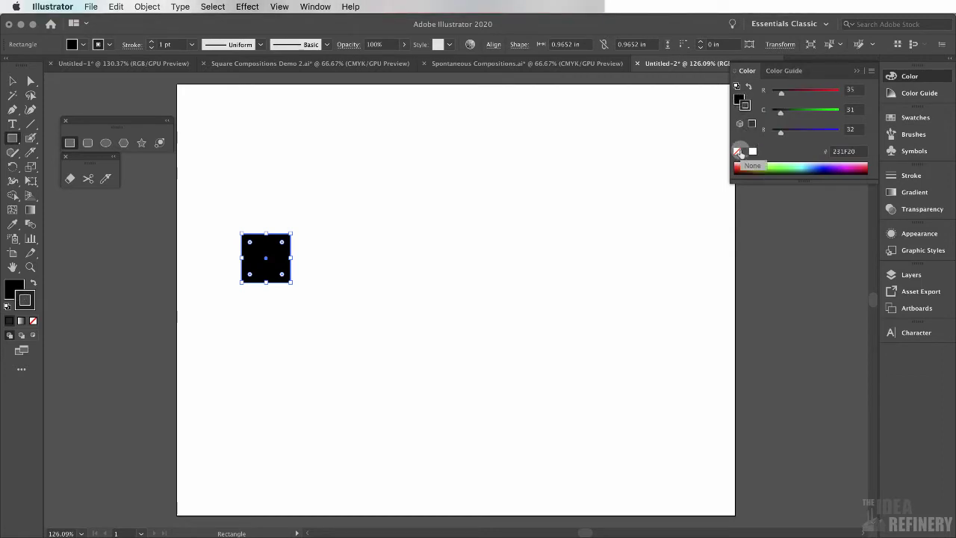
pyautogui.click(739, 154)
# Step: Duplicate the square to the right side and scale the copy down to about 0.4 in
pyautogui.click(12, 81)
pyautogui.click(280, 261)
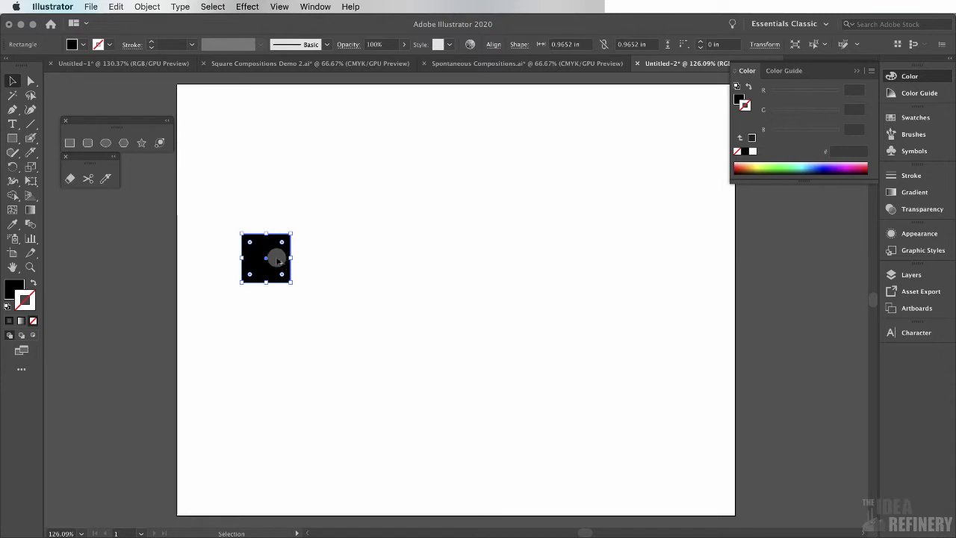
pyautogui.moveTo(277, 260); pyautogui.dragTo(621, 270)
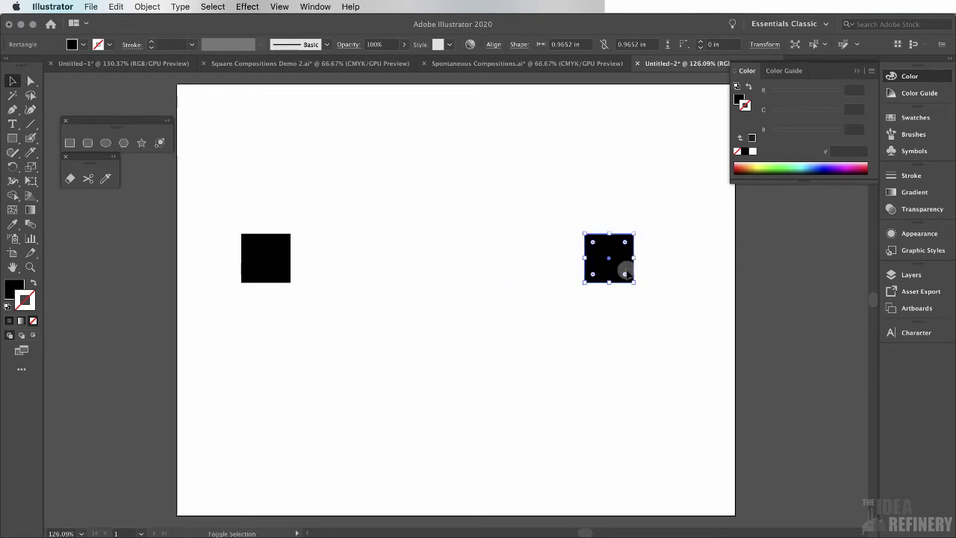
pyautogui.moveTo(635, 233); pyautogui.dragTo(620, 247)
pyautogui.click(650, 239)
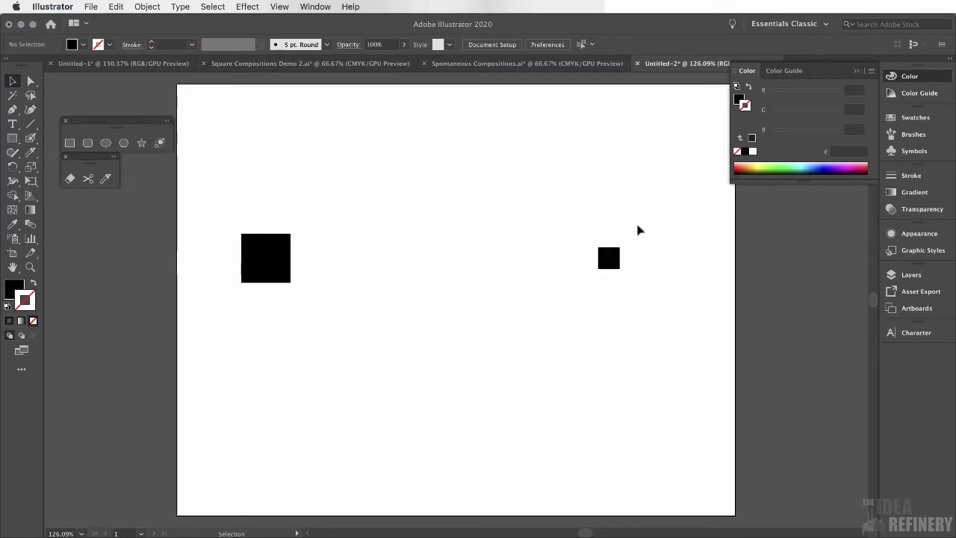
# Step: Select both squares and set Blend Options spacing to 8 specified steps
pyautogui.moveTo(672, 217); pyautogui.dragTo(368, 297)
pyautogui.moveTo(685, 260); pyautogui.dragTo(665, 223)
pyautogui.moveTo(457, 289); pyautogui.dragTo(236, 316)
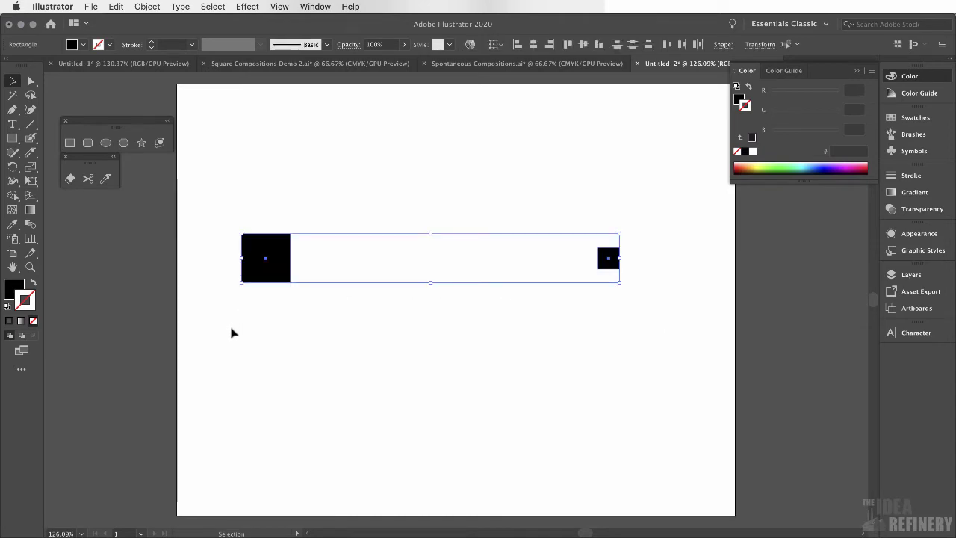
pyautogui.click(124, 146)
pyautogui.doubleClick(31, 226)
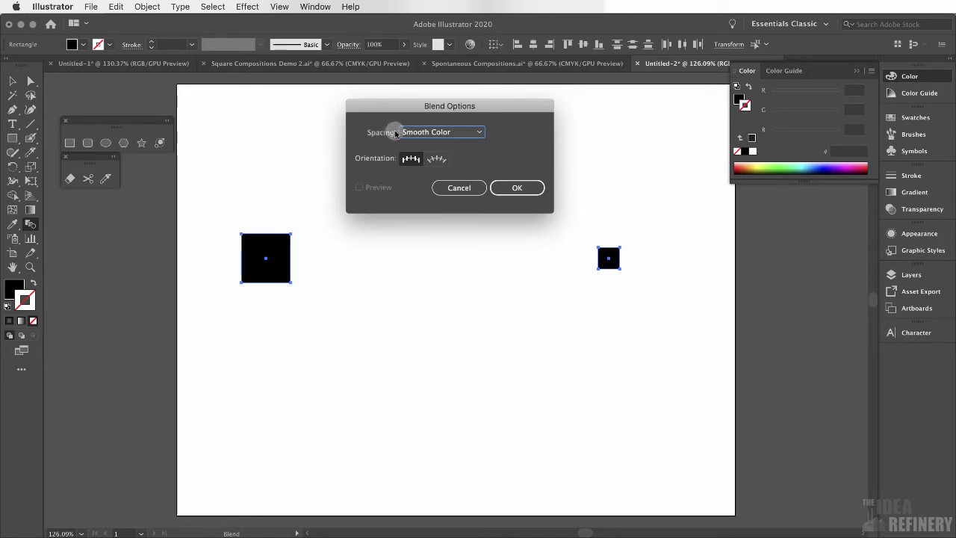
pyautogui.click(483, 133)
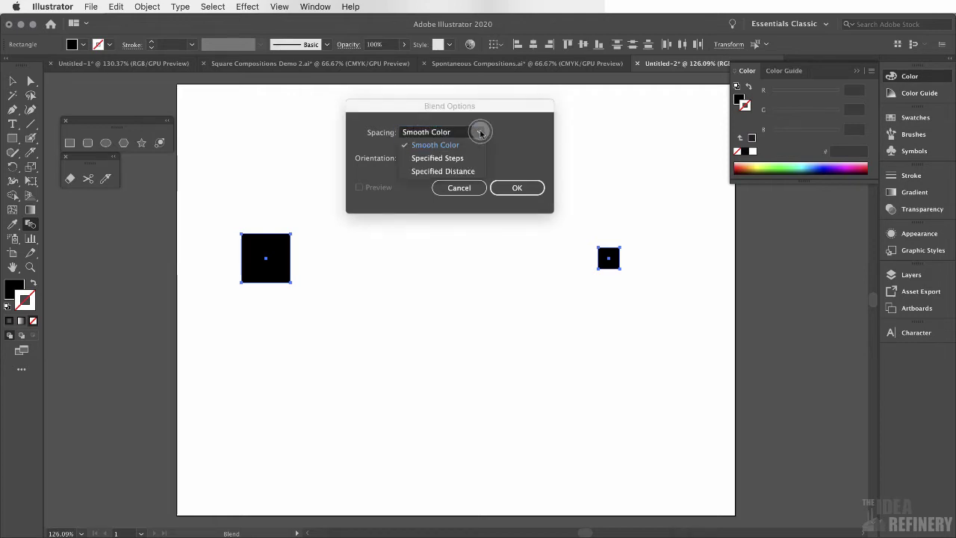
pyautogui.click(445, 159)
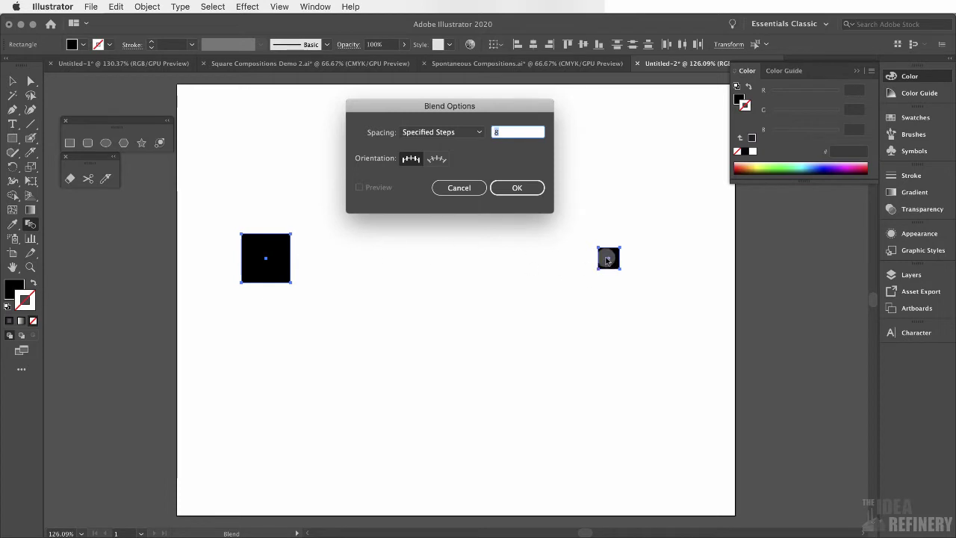
pyautogui.click(497, 132)
pyautogui.doubleClick(498, 132)
pyautogui.click(520, 189)
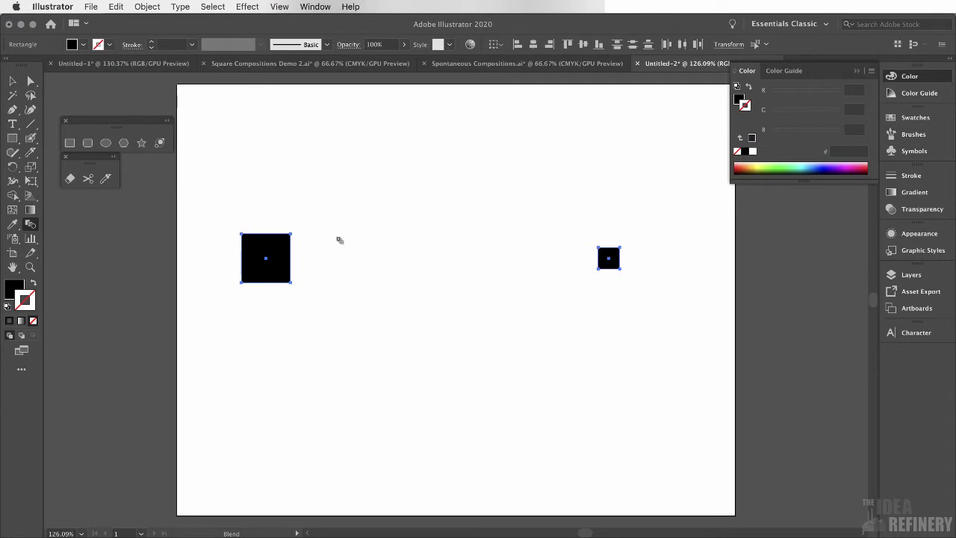
# Step: Blend from the large left square to the small right square with the Blend tool
pyautogui.click(266, 258)
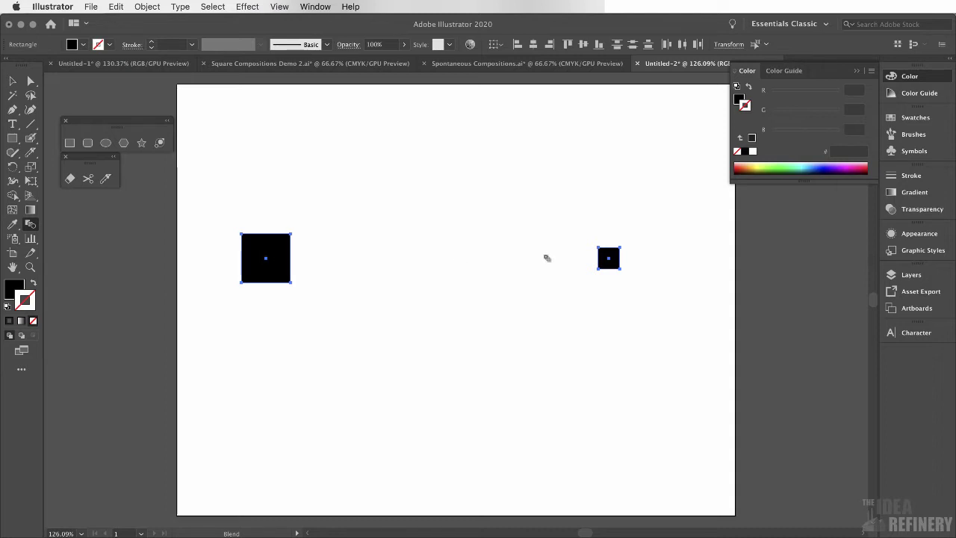
pyautogui.click(611, 257)
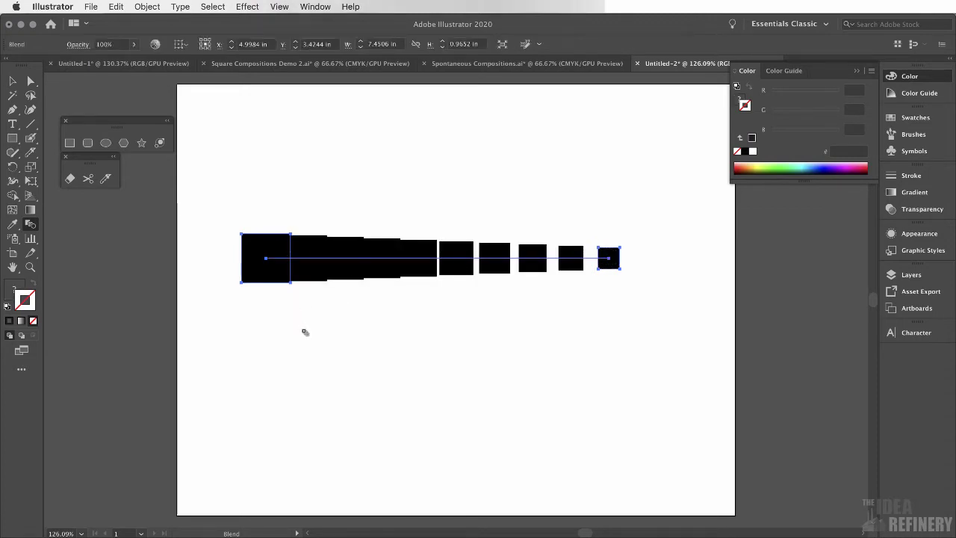
pyautogui.moveTo(299, 251); pyautogui.dragTo(505, 261)
pyautogui.moveTo(571, 262)
pyautogui.mouseDown()
pyautogui.moveTo(316, 259)
pyautogui.moveTo(517, 261)
pyautogui.mouseUp()
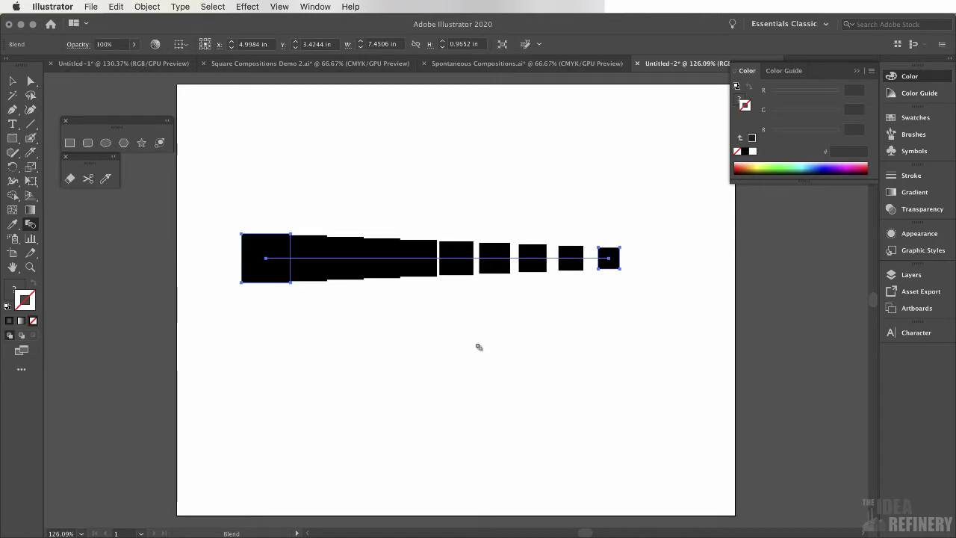
# Step: Change the blend's specified steps from 8 to 5 with Preview on, and apply
pyautogui.click(30, 225)
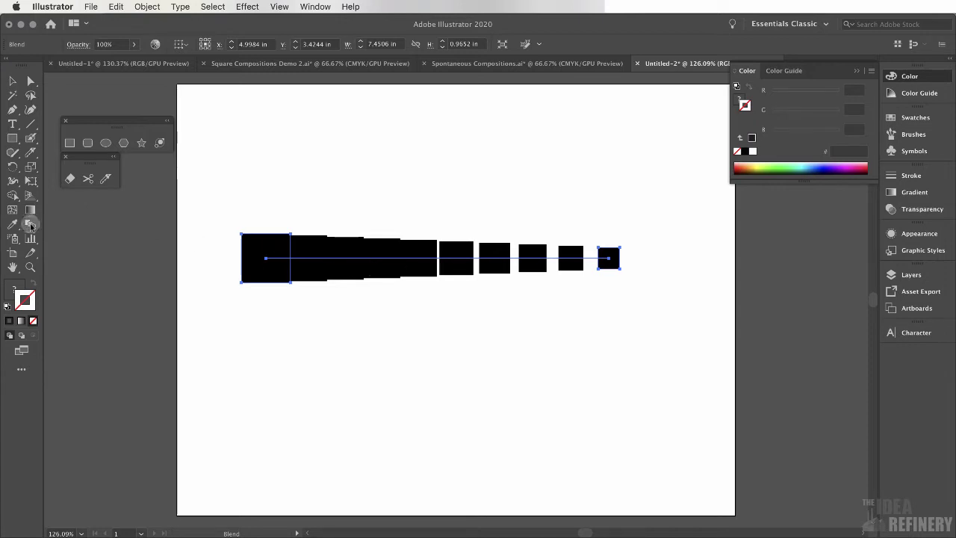
pyautogui.doubleClick(31, 225)
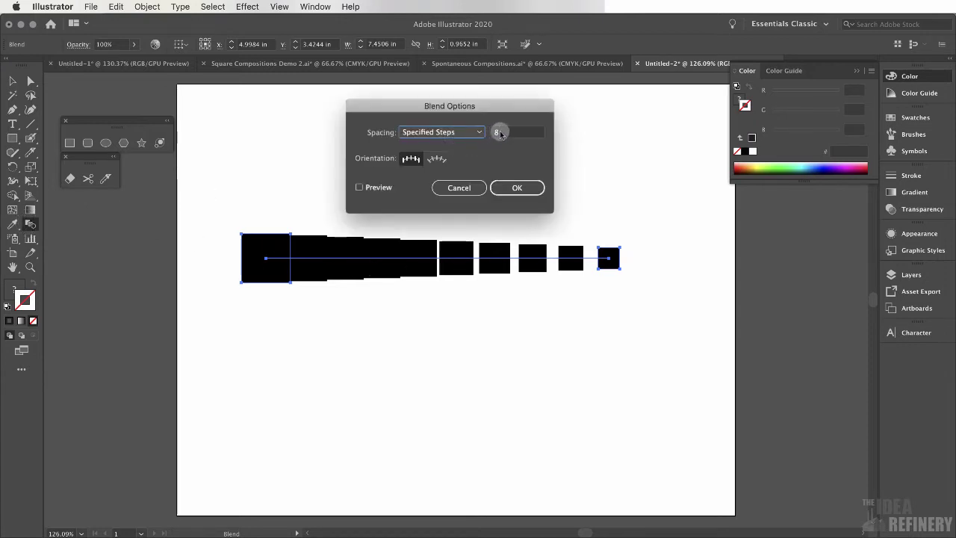
pyautogui.click(497, 132)
pyautogui.write('5')
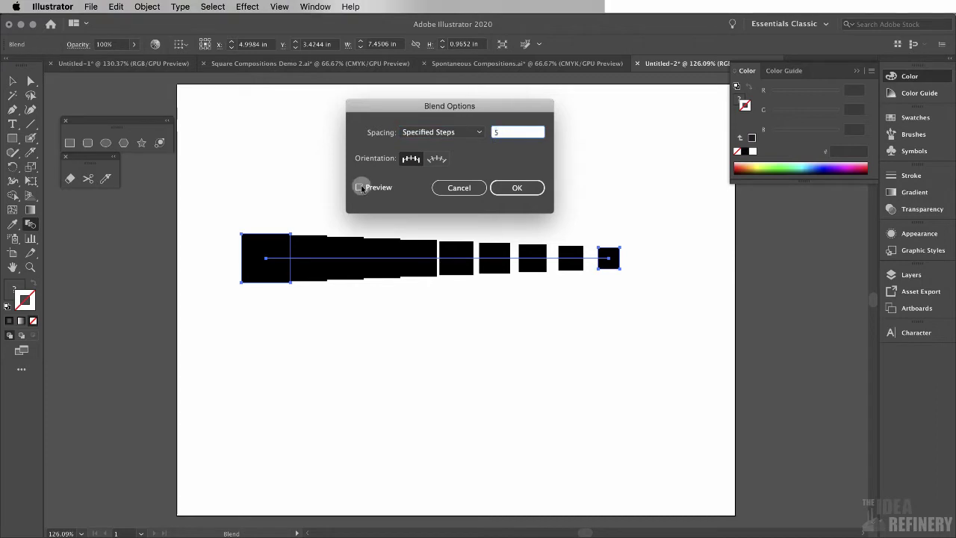
pyautogui.click(359, 186)
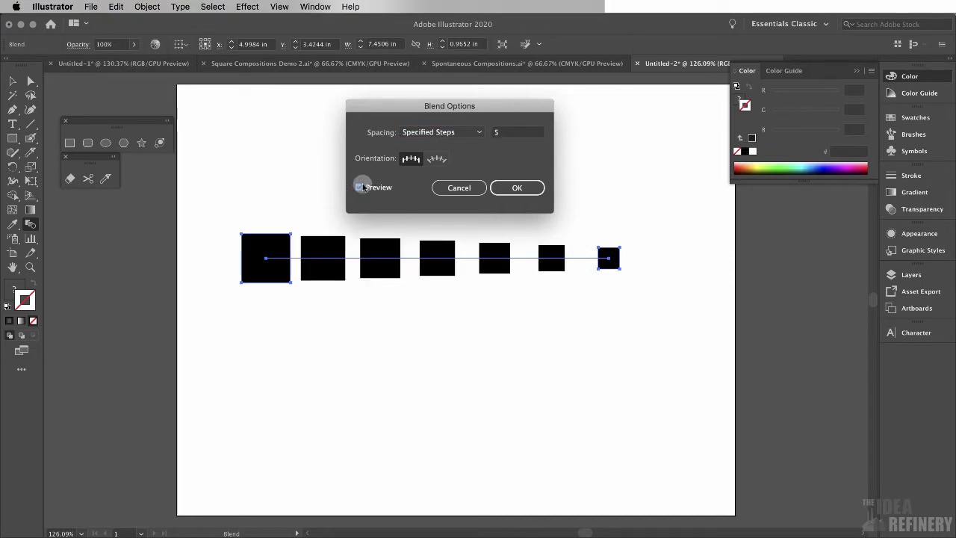
pyautogui.click(521, 191)
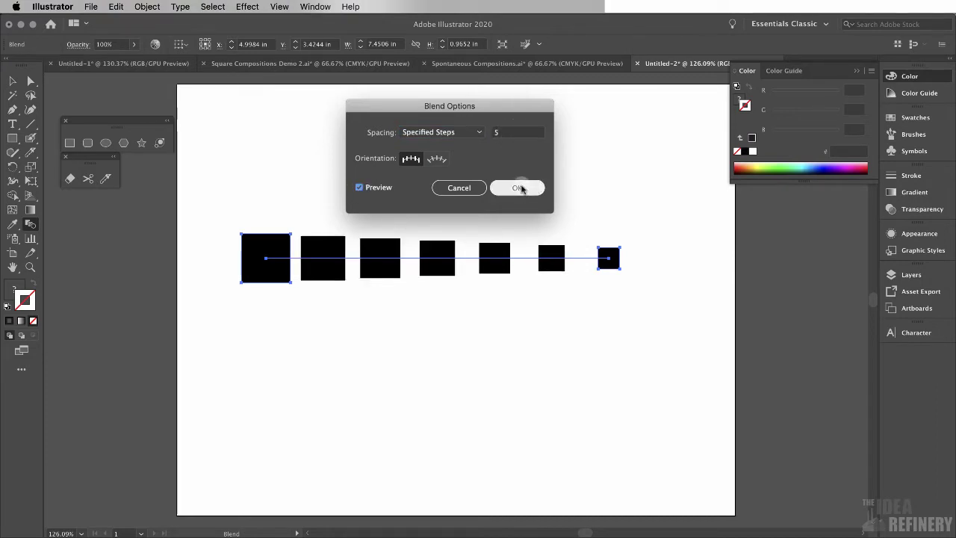
pyautogui.click(518, 189)
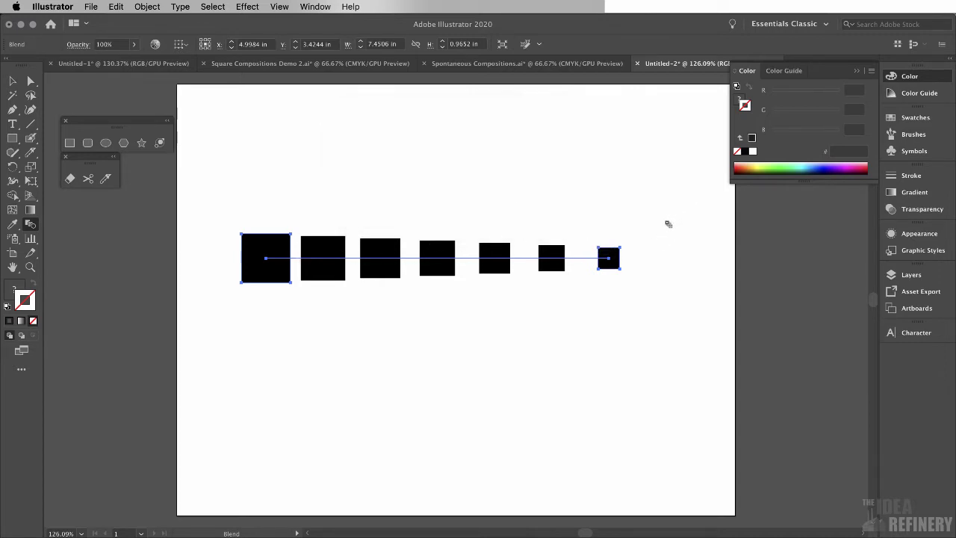
# Step: Select the smallest square inside the blend, try rotating it, then undo the rotation
pyautogui.click(30, 81)
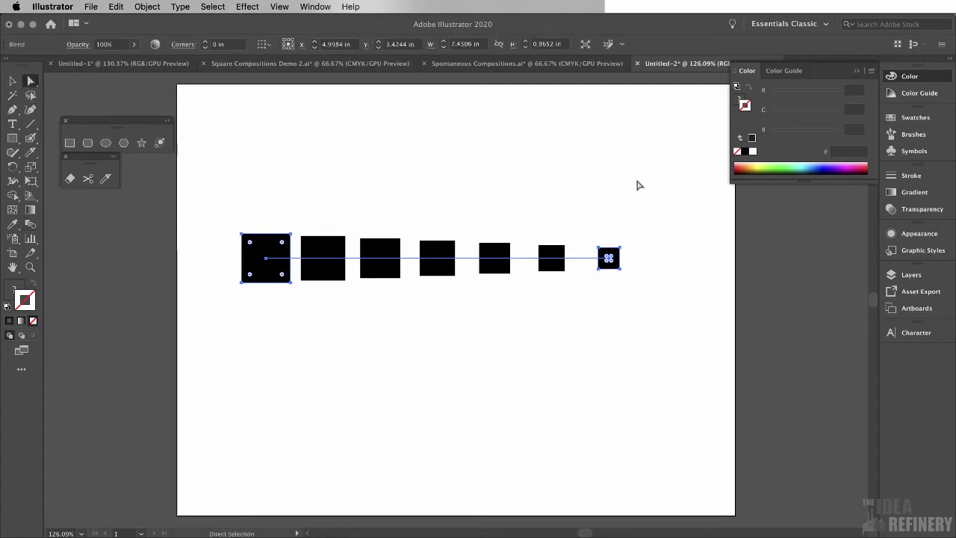
pyautogui.click(655, 205)
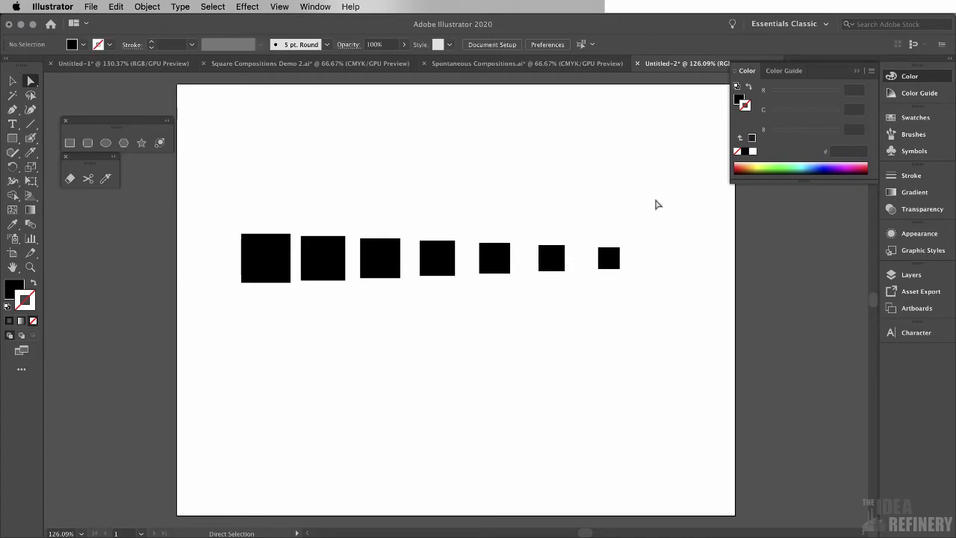
pyautogui.click(612, 263)
pyautogui.click(612, 263)
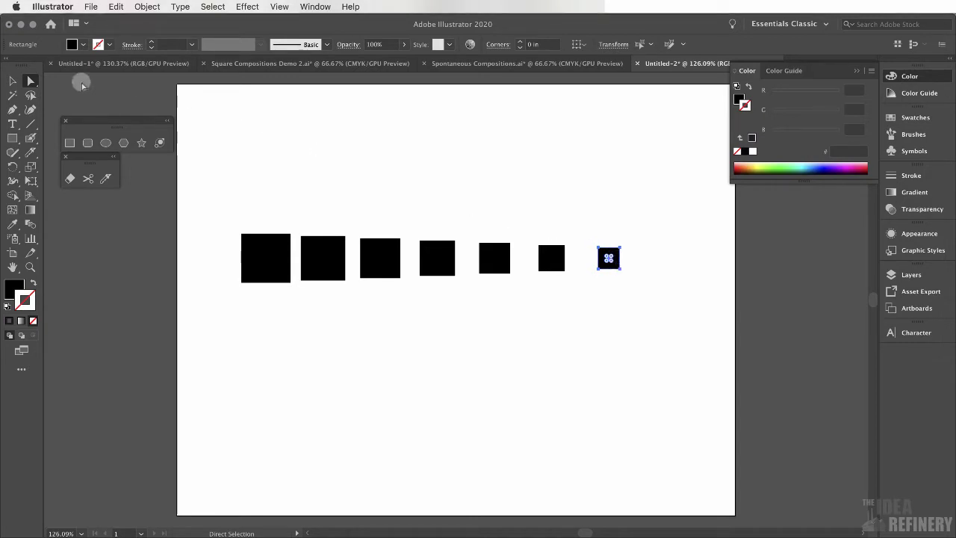
pyautogui.click(12, 82)
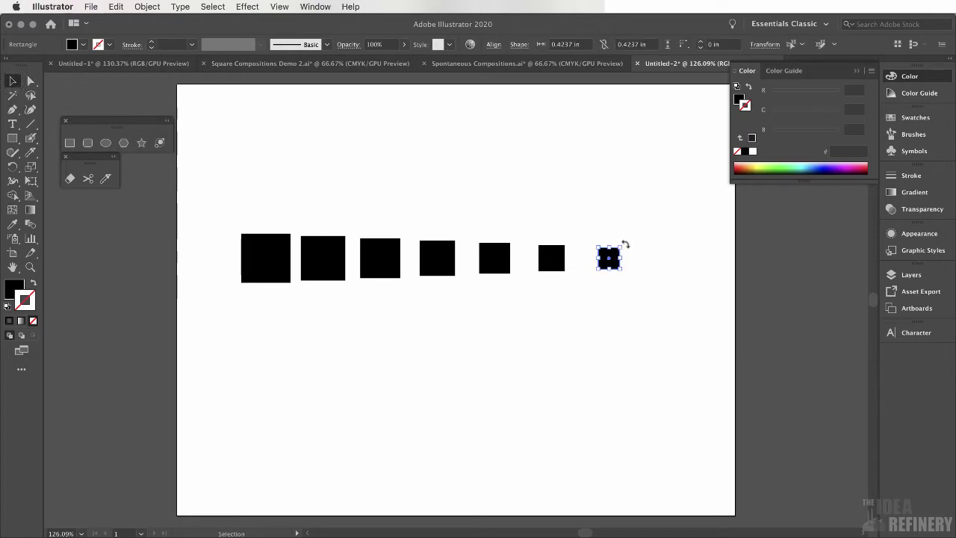
pyautogui.moveTo(626, 244)
pyautogui.mouseDown()
pyautogui.moveTo(618, 239)
pyautogui.moveTo(627, 236)
pyautogui.mouseUp()
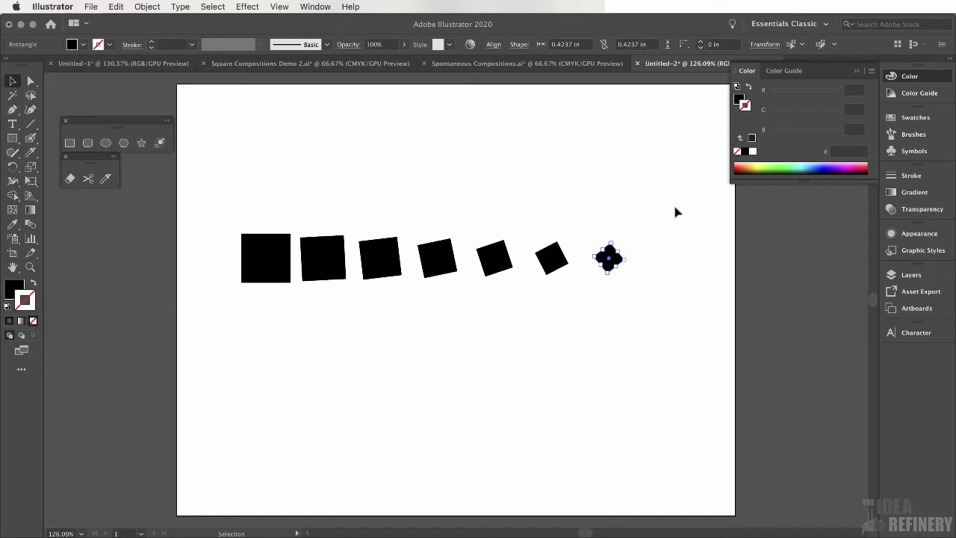
pyautogui.hotkey('ctrl', 'z')
pyautogui.hotkey('ctrl', 'z')
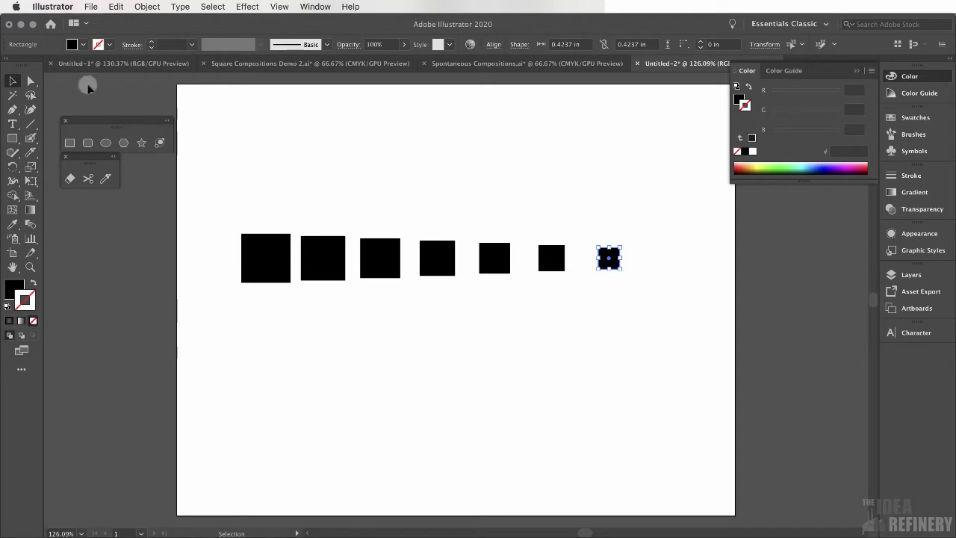
# Step: Select the whole blend and tear off the Pen tool group as a floating panel
pyautogui.click(12, 80)
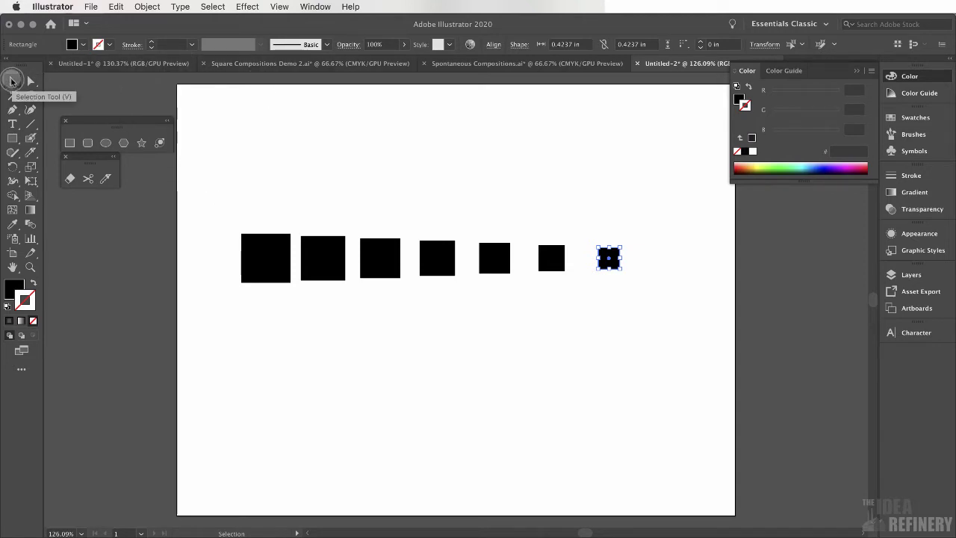
pyautogui.click(325, 262)
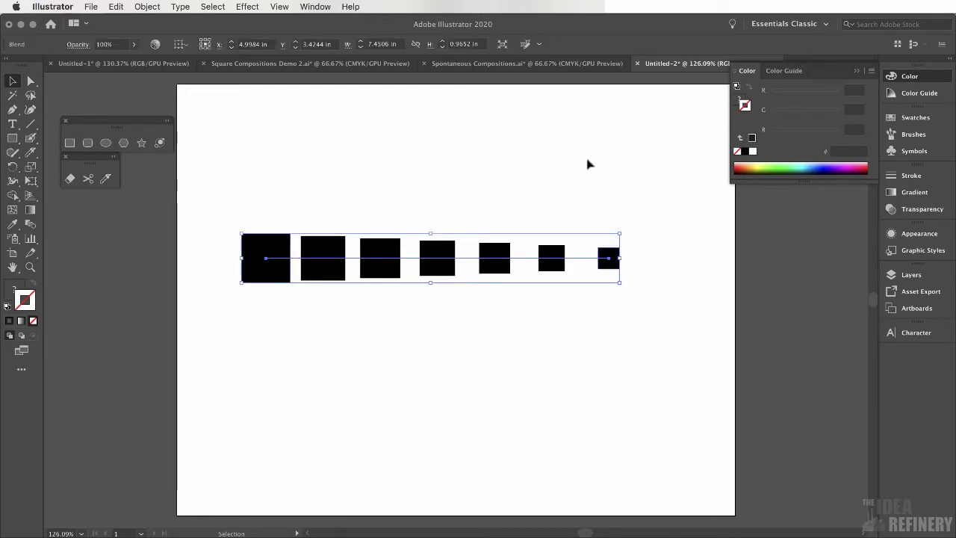
pyautogui.click(609, 258)
pyautogui.click(539, 258)
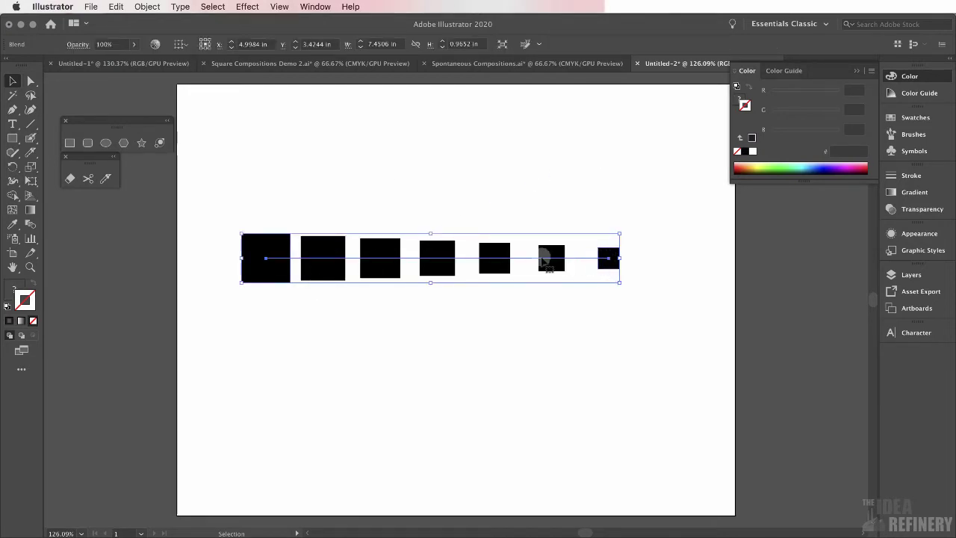
pyautogui.click(266, 258)
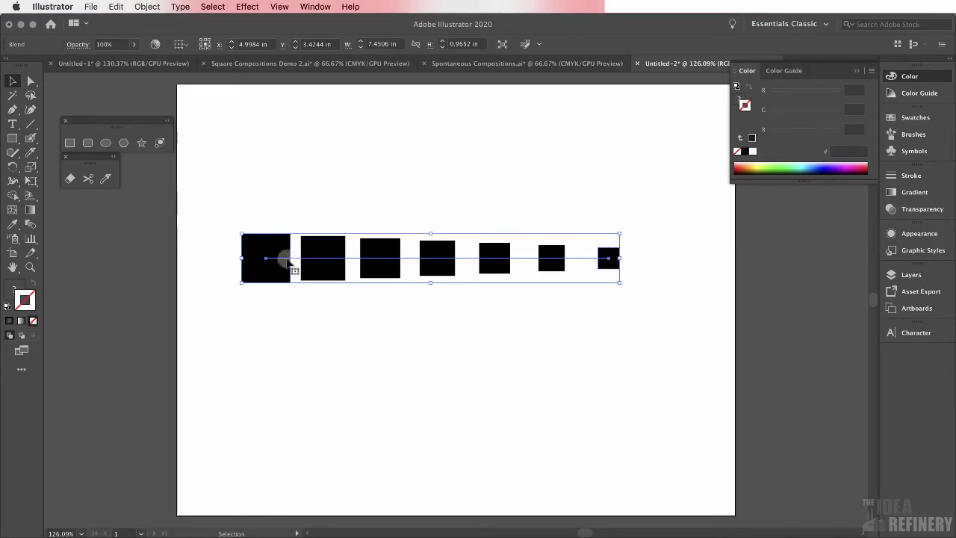
pyautogui.click(438, 260)
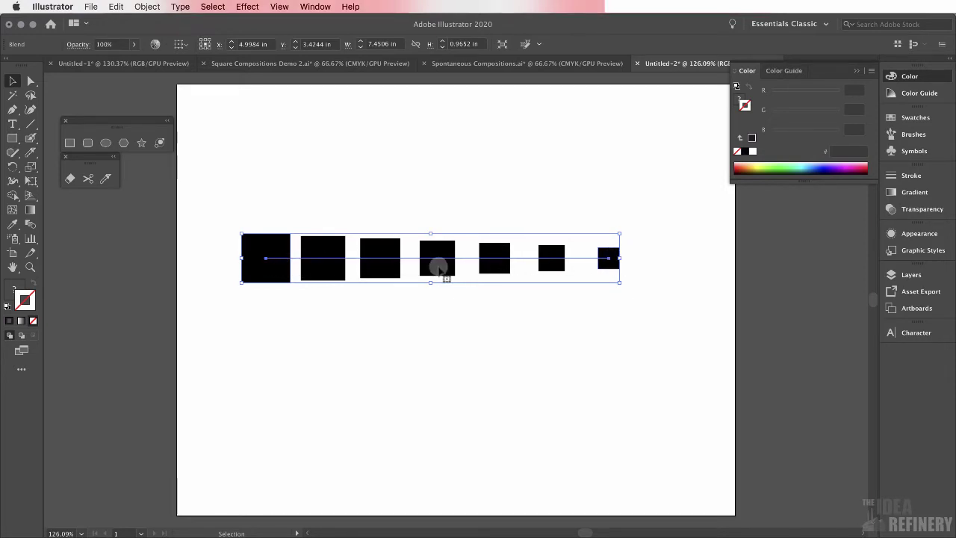
pyautogui.click(11, 110)
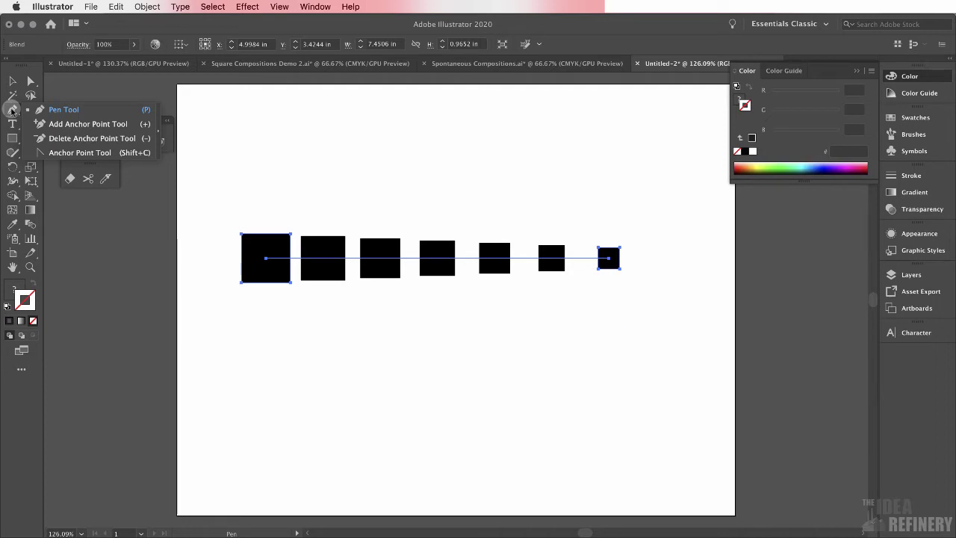
pyautogui.moveTo(11, 111); pyautogui.dragTo(158, 134)
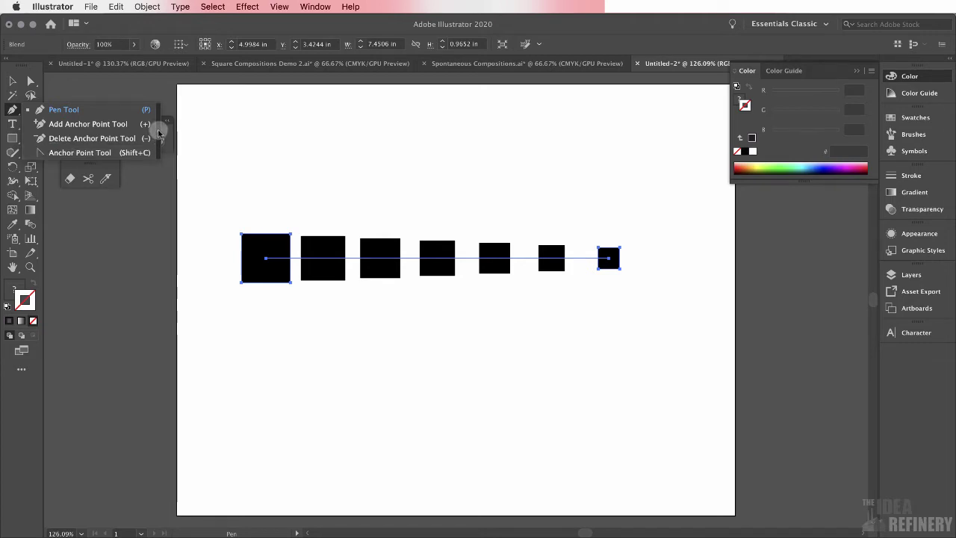
pyautogui.moveTo(159, 134)
pyautogui.mouseDown()
pyautogui.moveTo(149, 133)
pyautogui.moveTo(115, 198)
pyautogui.mouseUp()
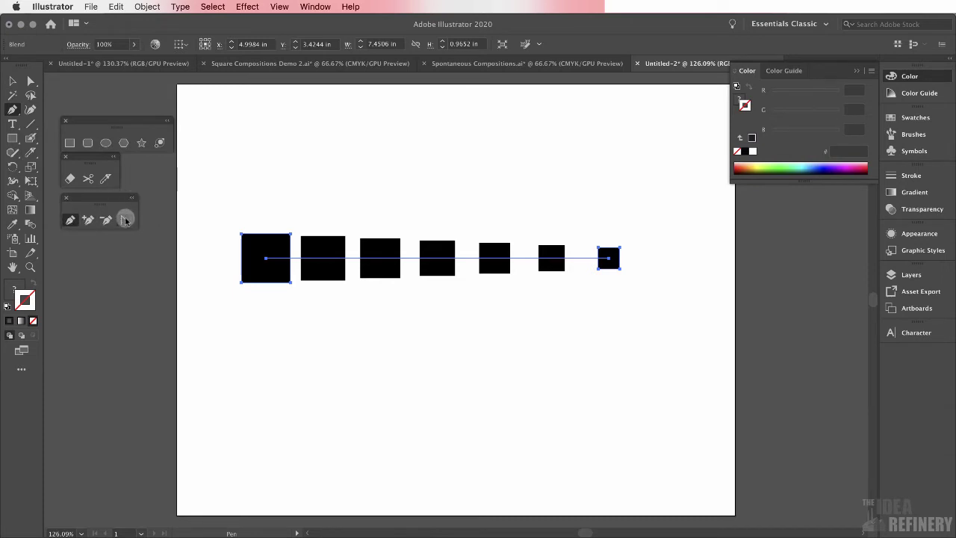
# Step: With the Anchor Point Tool, drag handles from both spine endpoints to arch the blend upward
pyautogui.click(124, 220)
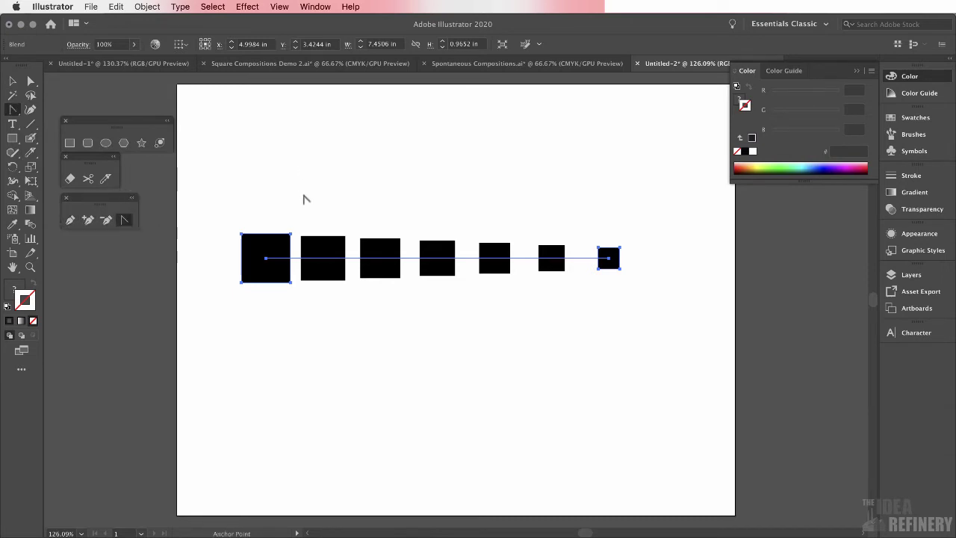
pyautogui.click(263, 259)
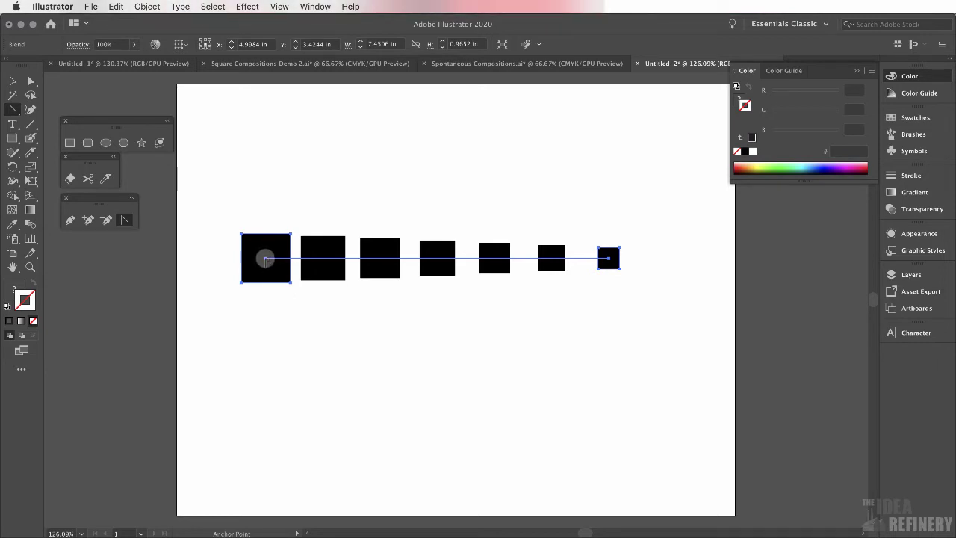
pyautogui.moveTo(265, 260); pyautogui.dragTo(112, 362)
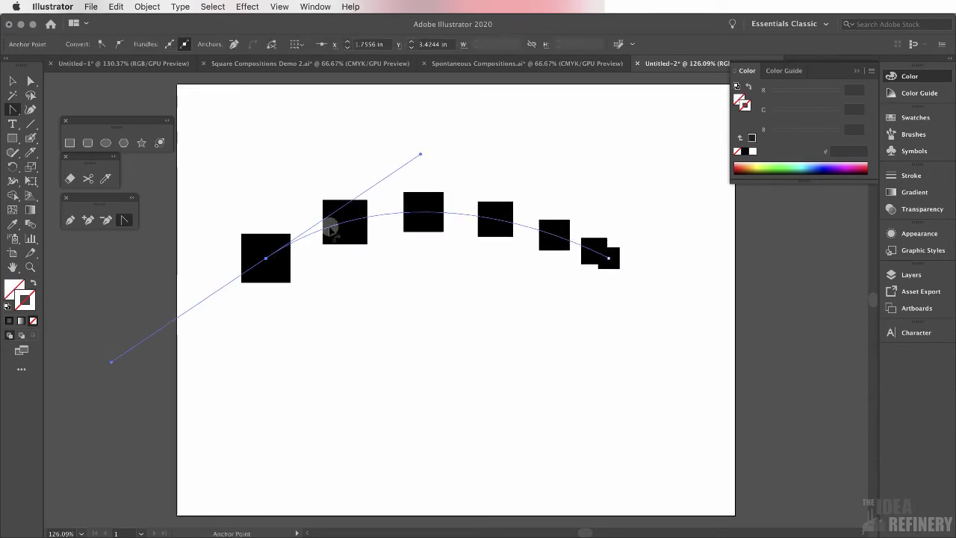
pyautogui.click(605, 259)
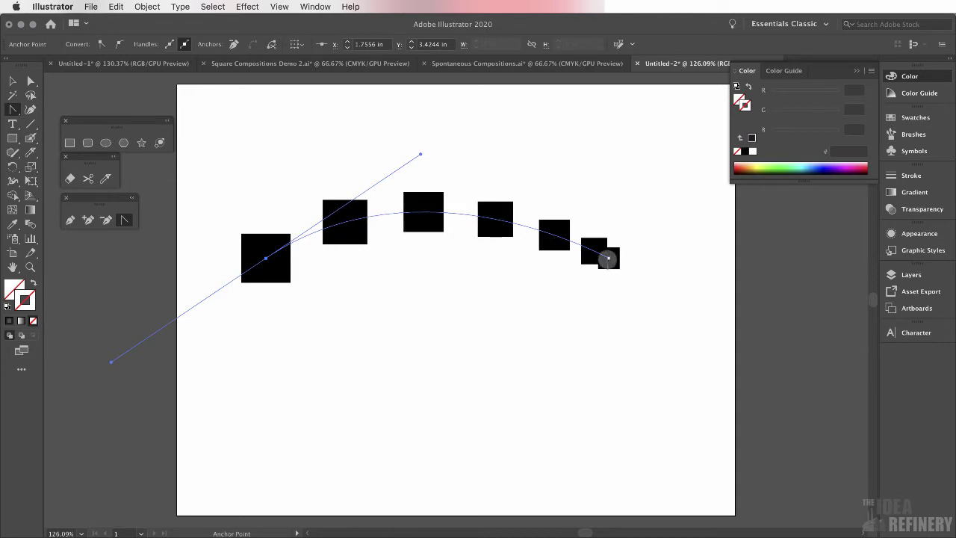
pyautogui.moveTo(422, 158); pyautogui.dragTo(366, 115)
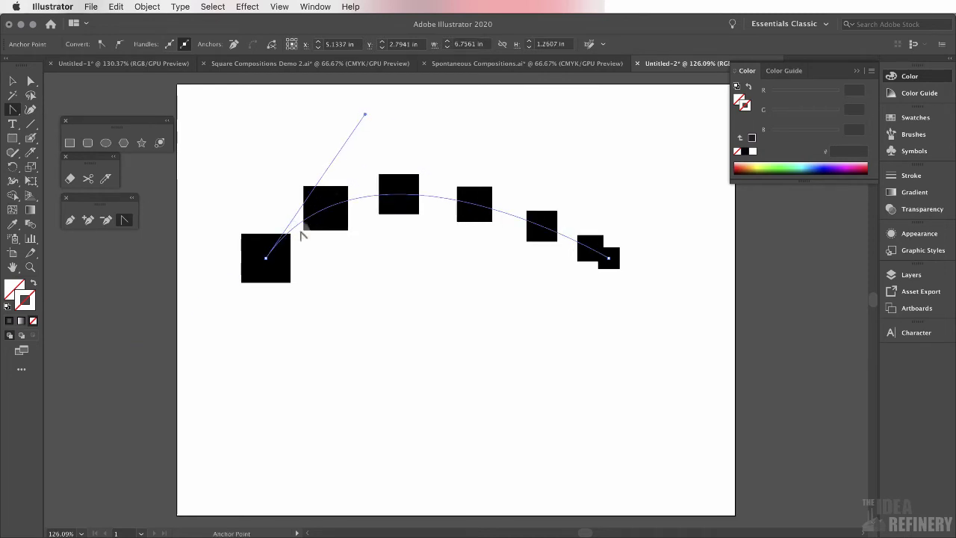
pyautogui.click(266, 258)
pyautogui.click(609, 258)
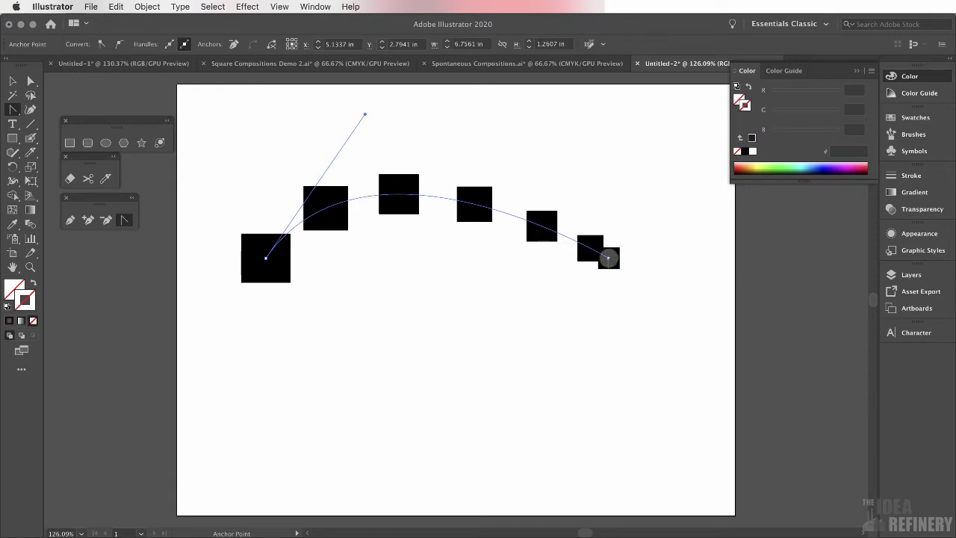
pyautogui.moveTo(609, 258); pyautogui.dragTo(574, 190)
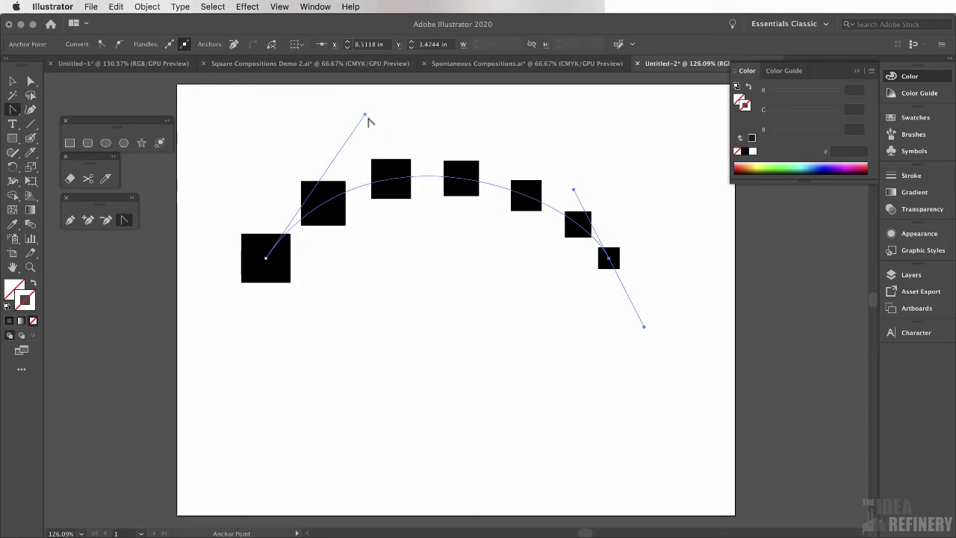
# Step: Fine-tune both endpoint handles to balance the arch and even the square spacing
pyautogui.moveTo(366, 115); pyautogui.dragTo(438, 132)
pyautogui.moveTo(574, 190); pyautogui.dragTo(553, 175)
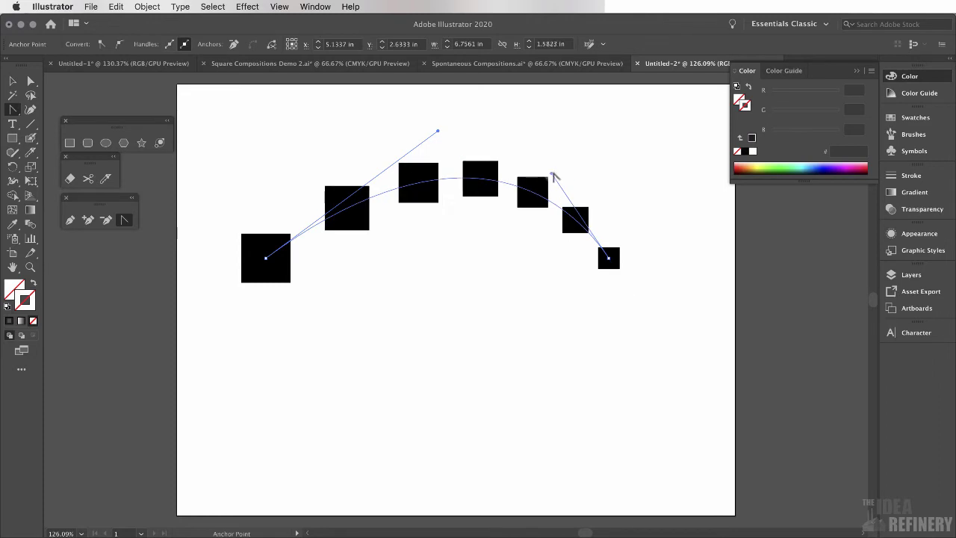
pyautogui.moveTo(438, 132); pyautogui.dragTo(430, 130)
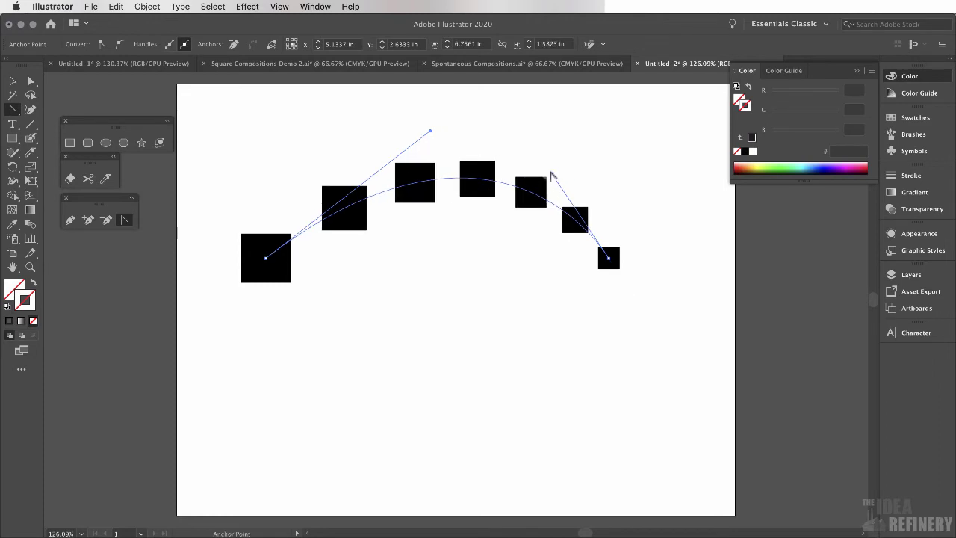
pyautogui.moveTo(552, 174); pyautogui.dragTo(556, 176)
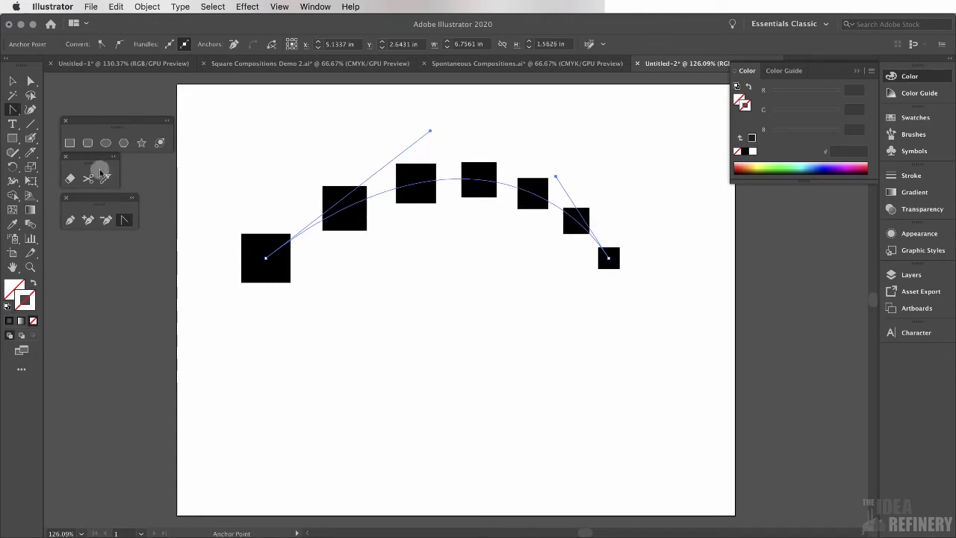
pyautogui.click(41, 111)
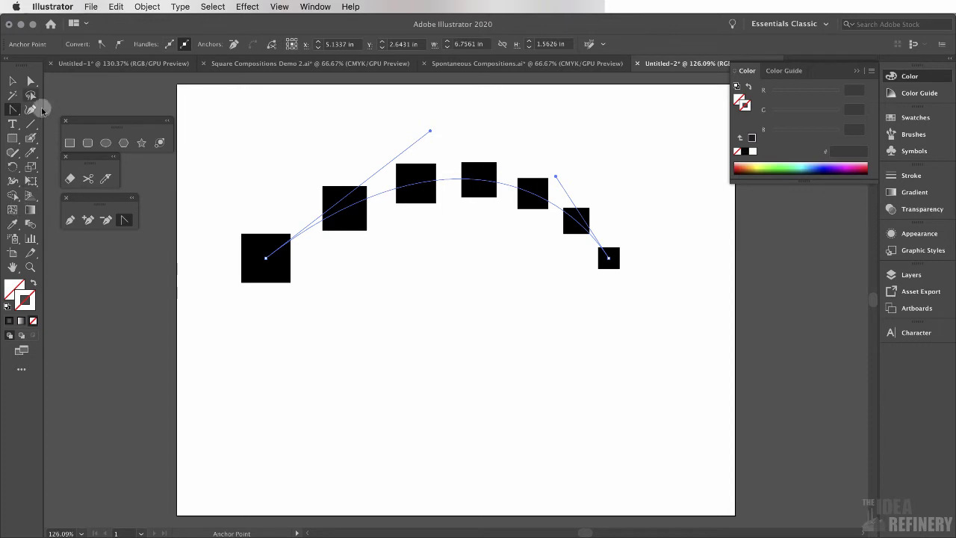
# Step: Set the blend orientation to Align to Path, preview it, and confirm
pyautogui.click(31, 225)
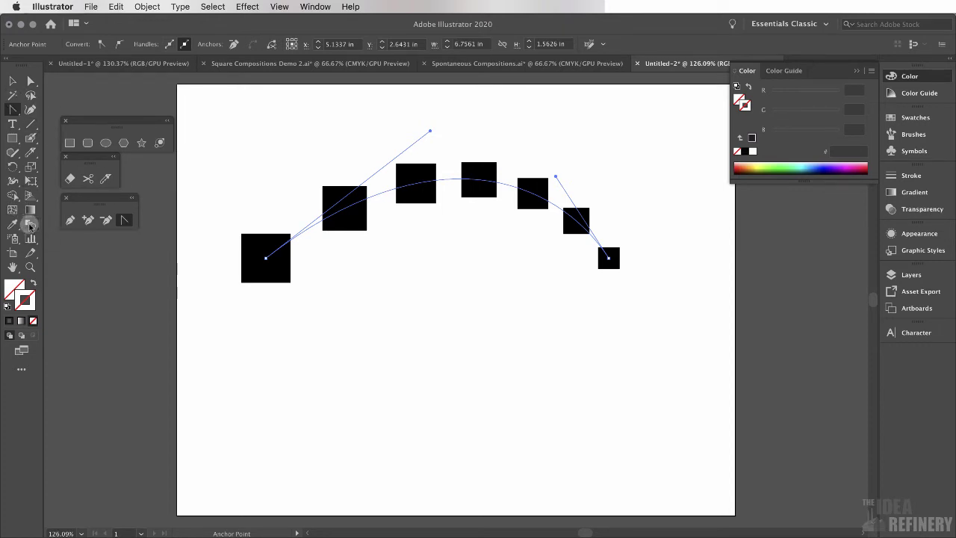
pyautogui.doubleClick(31, 224)
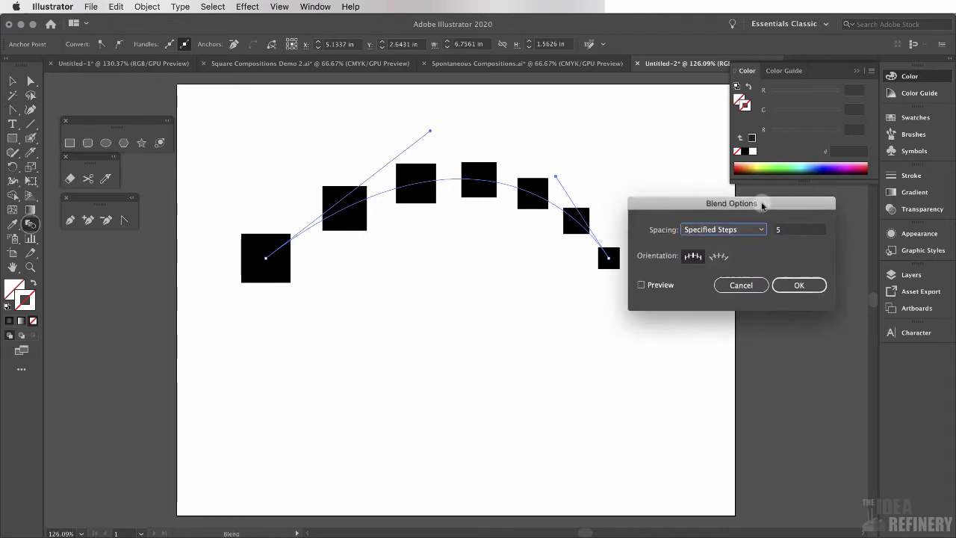
pyautogui.click(408, 186)
pyautogui.click(478, 182)
pyautogui.click(726, 258)
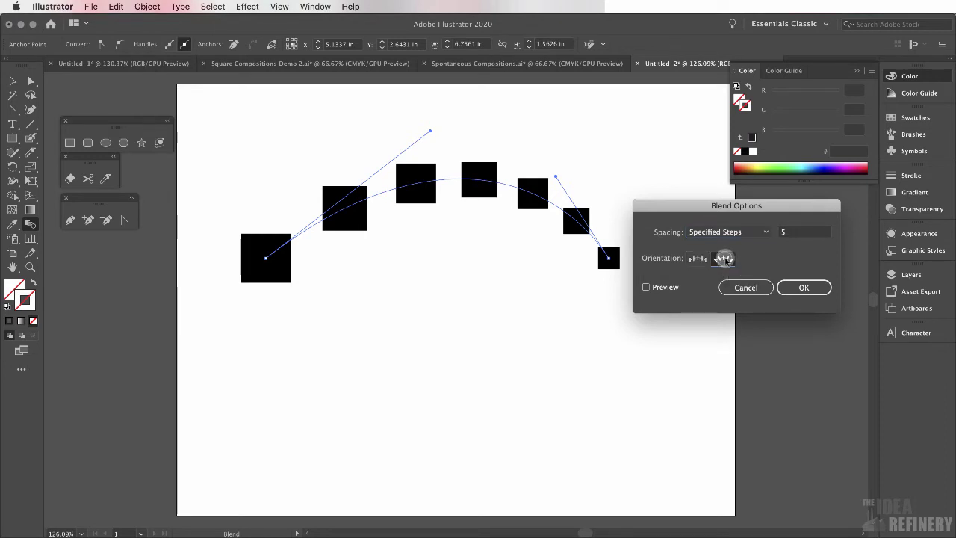
pyautogui.click(646, 287)
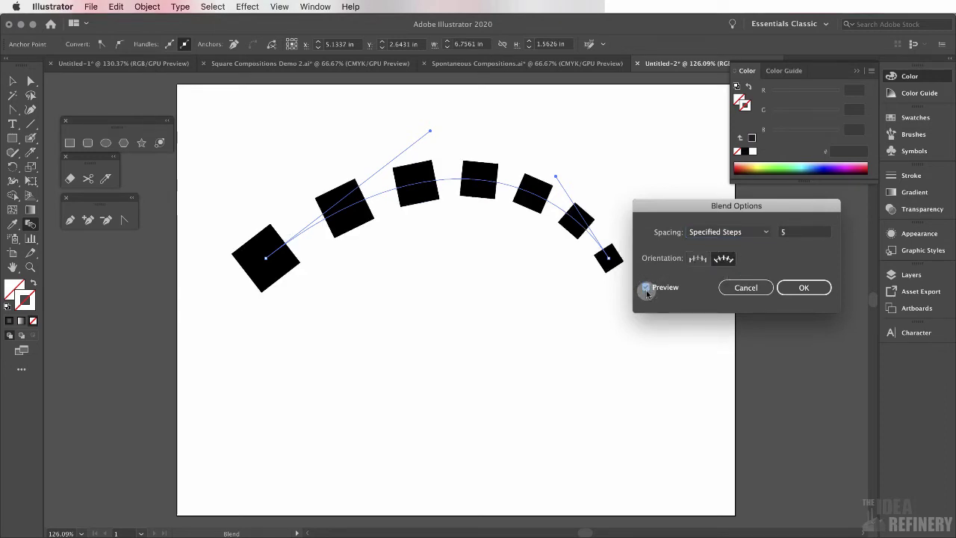
pyautogui.click(804, 287)
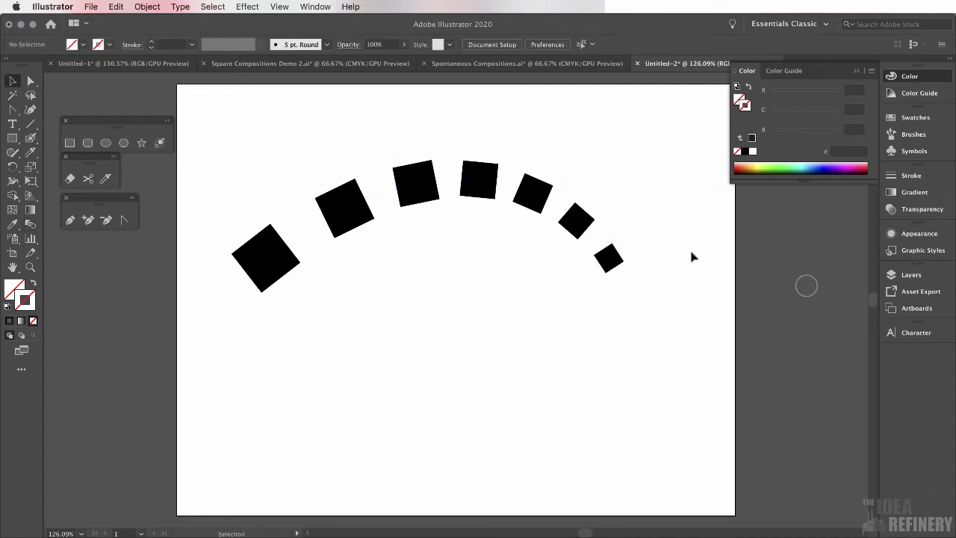
# Step: Scale the arched blend proportionally down to about 4.33 × 1.25 in
pyautogui.press('v')
pyautogui.click(530, 195)
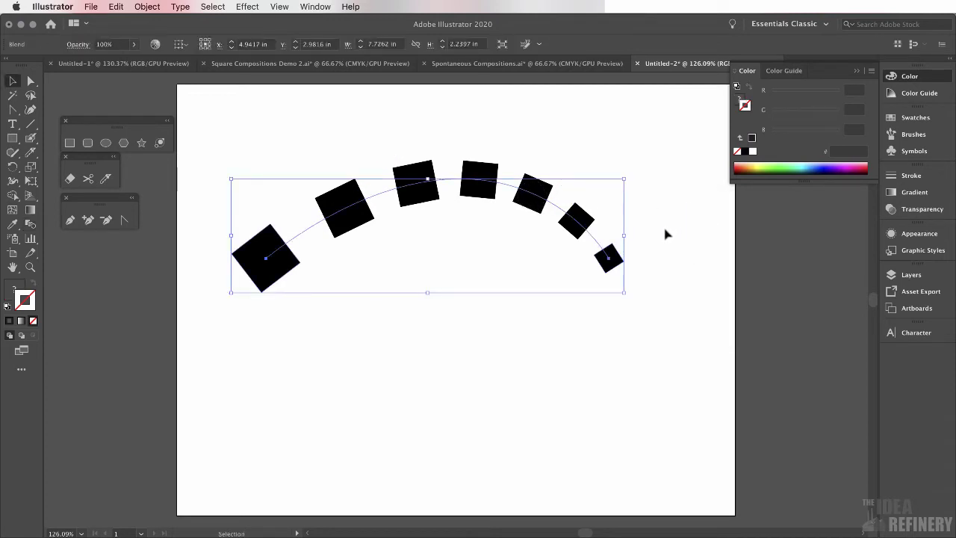
pyautogui.click(263, 252)
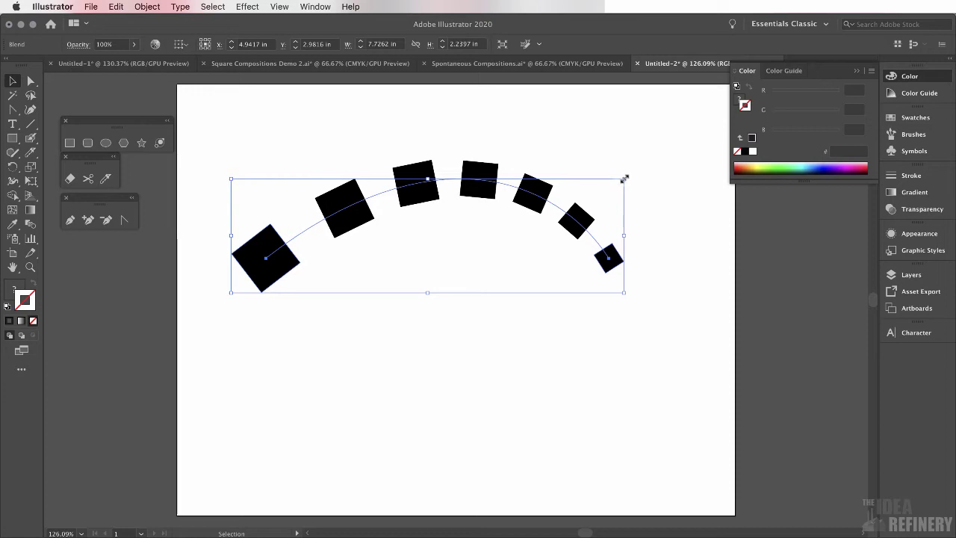
pyautogui.moveTo(625, 178); pyautogui.dragTo(451, 228)
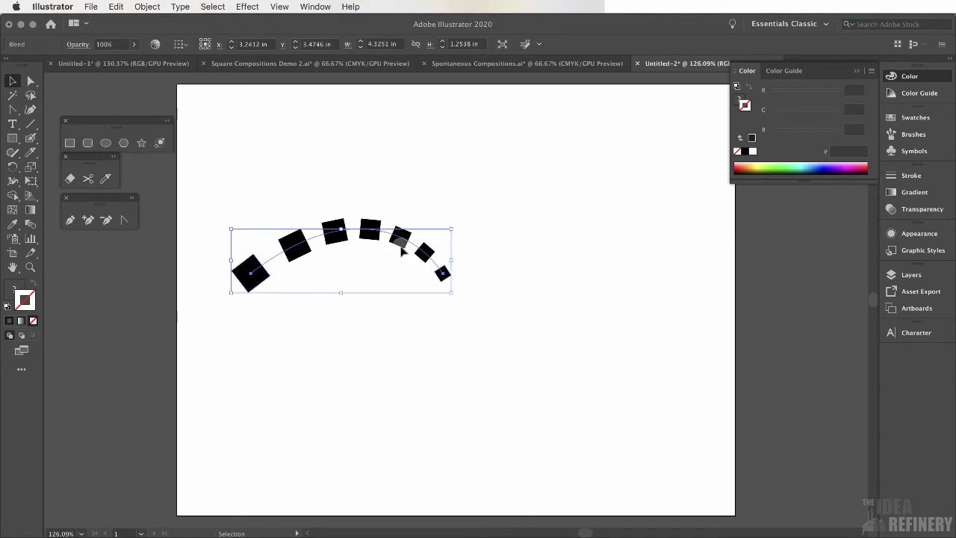
pyautogui.click(248, 6)
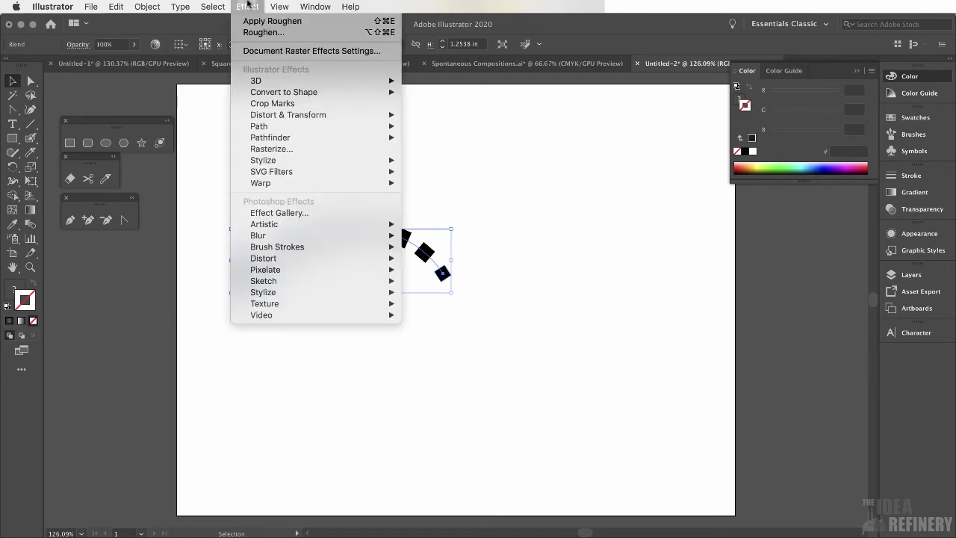
pyautogui.moveTo(258, 117)
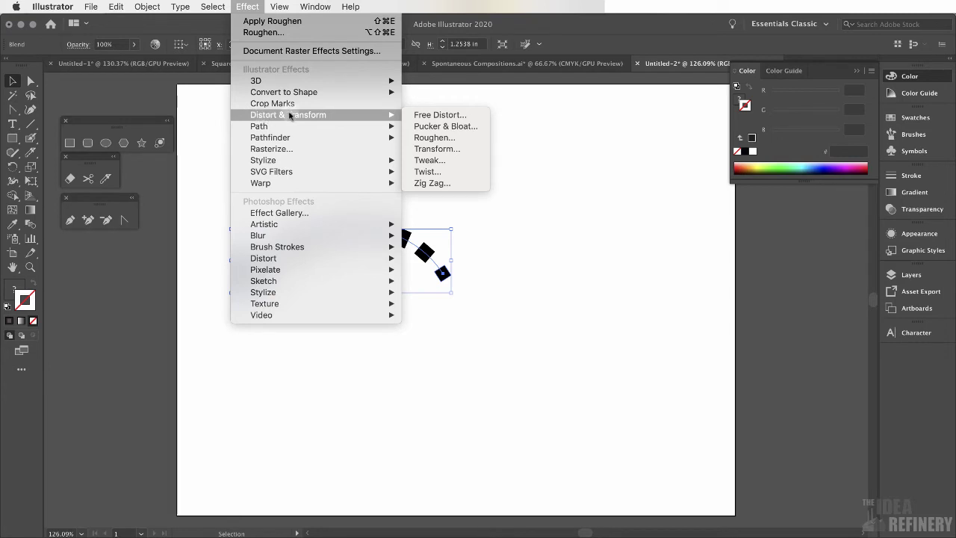
pyautogui.click(441, 152)
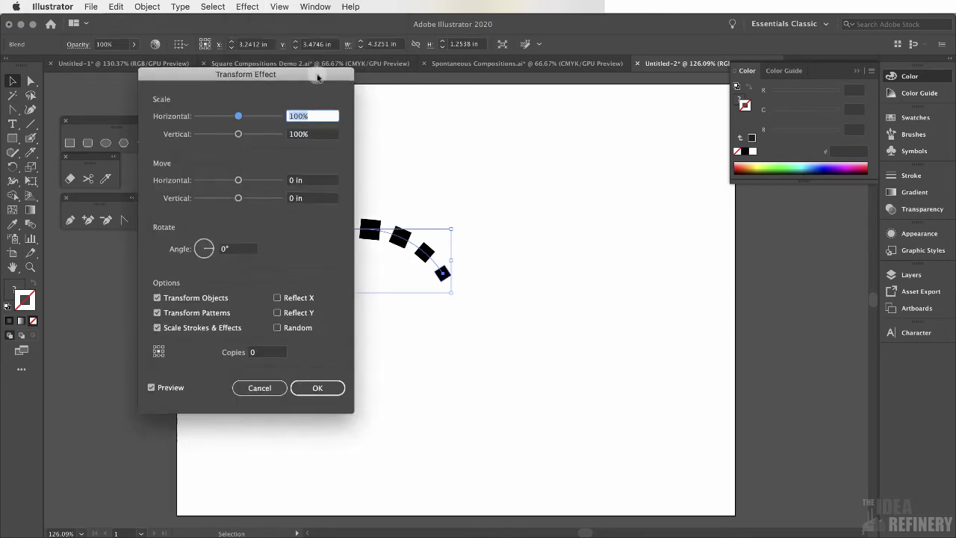
pyautogui.moveTo(318, 75); pyautogui.dragTo(792, 101)
pyautogui.click(777, 136)
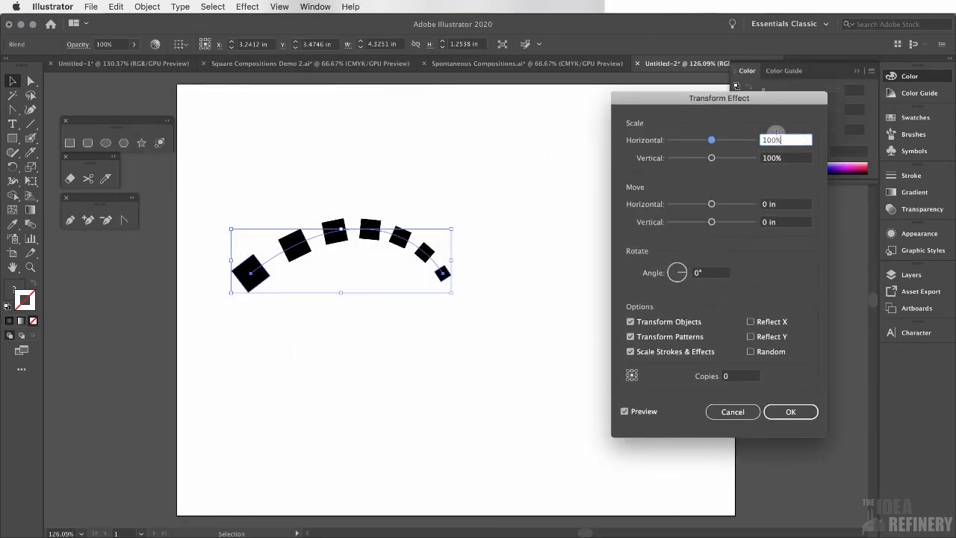
pyautogui.click(712, 141)
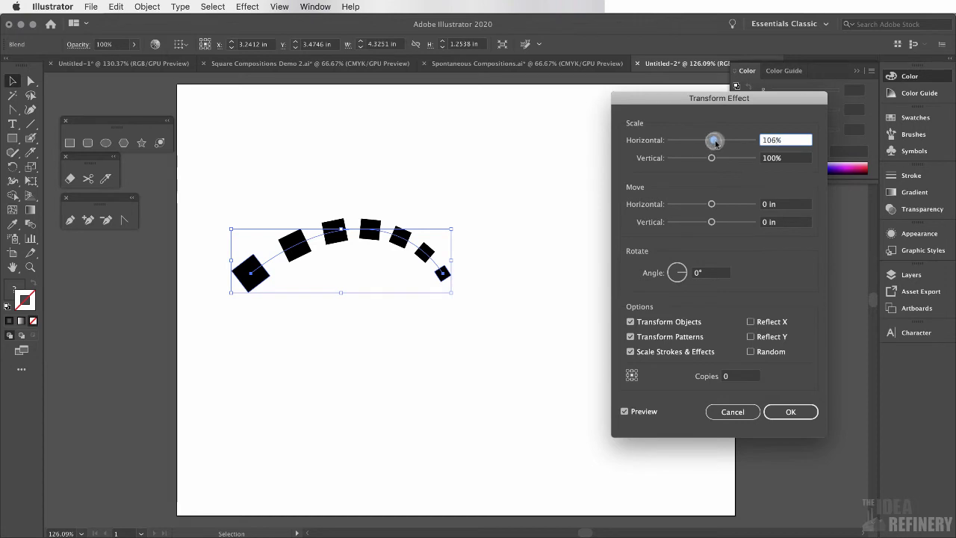
pyautogui.moveTo(712, 141); pyautogui.dragTo(718, 141)
pyautogui.click(713, 158)
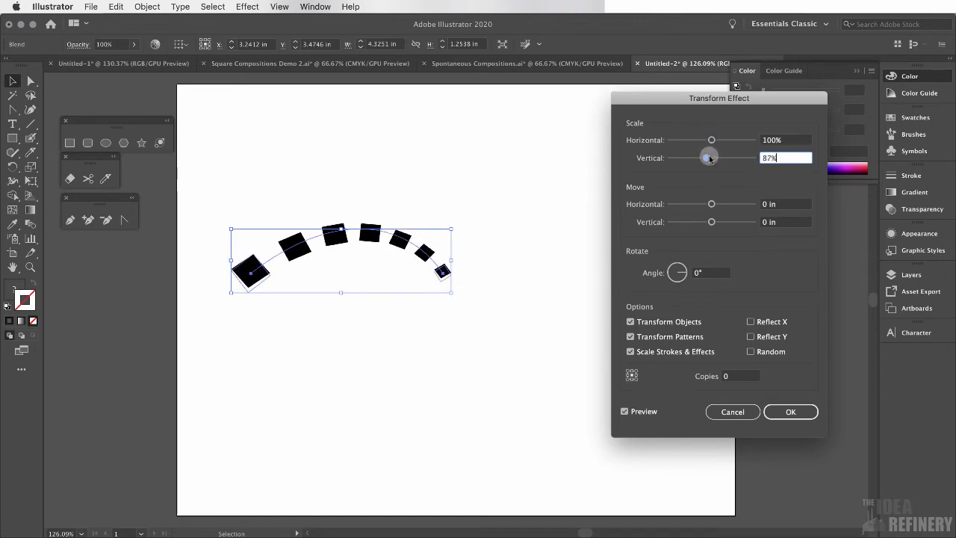
pyautogui.click(771, 204)
pyautogui.tripleClick(771, 203)
pyautogui.moveTo(740, 210); pyautogui.dragTo(712, 222)
pyautogui.moveTo(681, 272); pyautogui.dragTo(686, 262)
pyautogui.write('0')
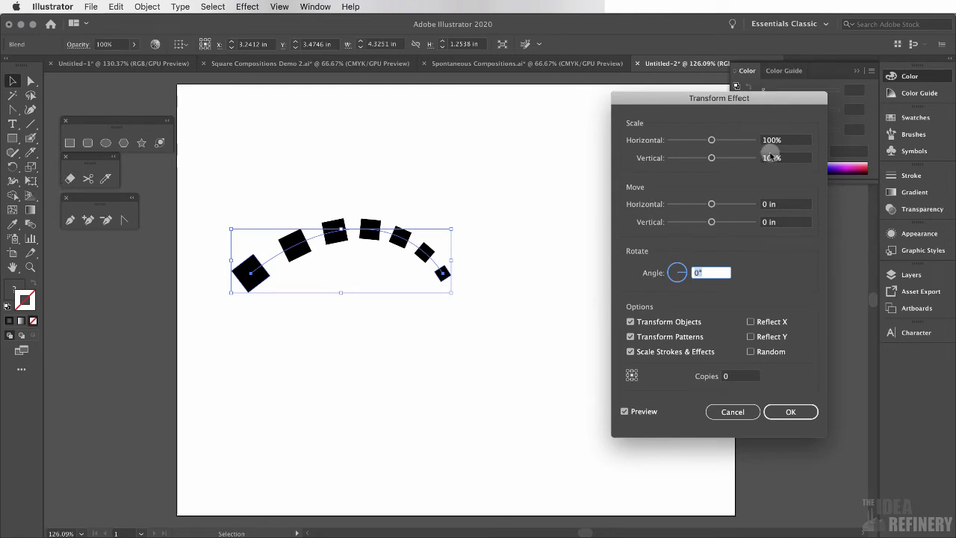
# Step: In the Transform Effect dialog, set Copies to 1 and return the Angle to 0° after testing it
pyautogui.click(725, 377)
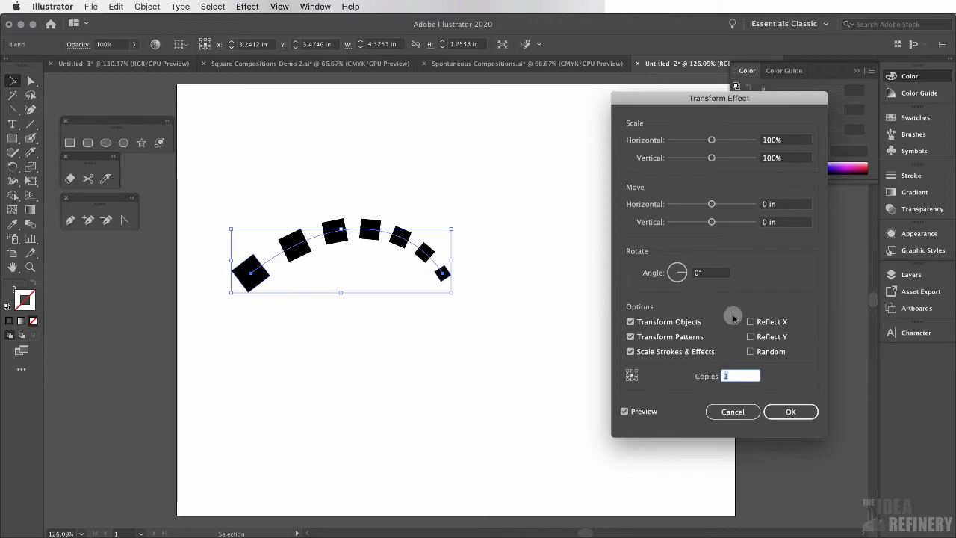
pyautogui.moveTo(685, 272); pyautogui.dragTo(681, 269)
pyautogui.write('0')
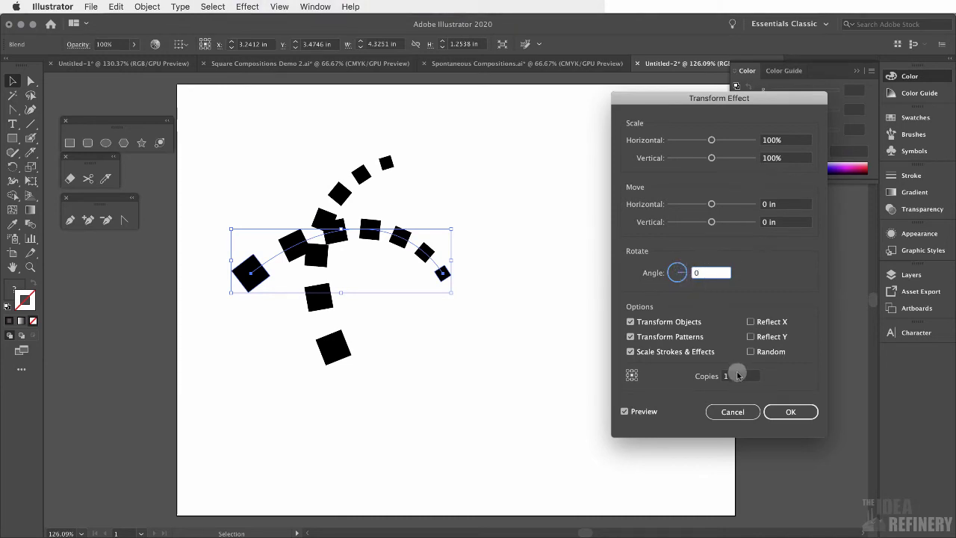
pyautogui.click(735, 378)
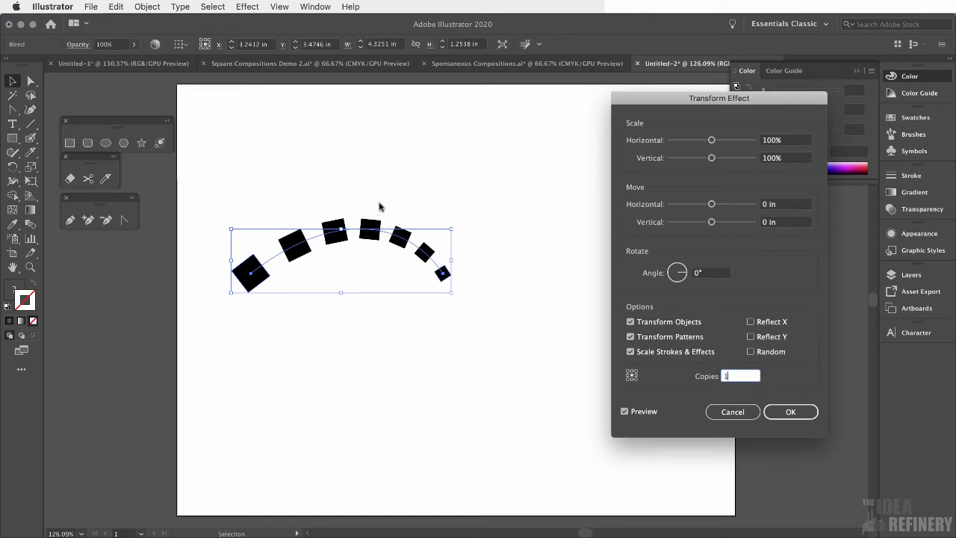
pyautogui.doubleClick(733, 375)
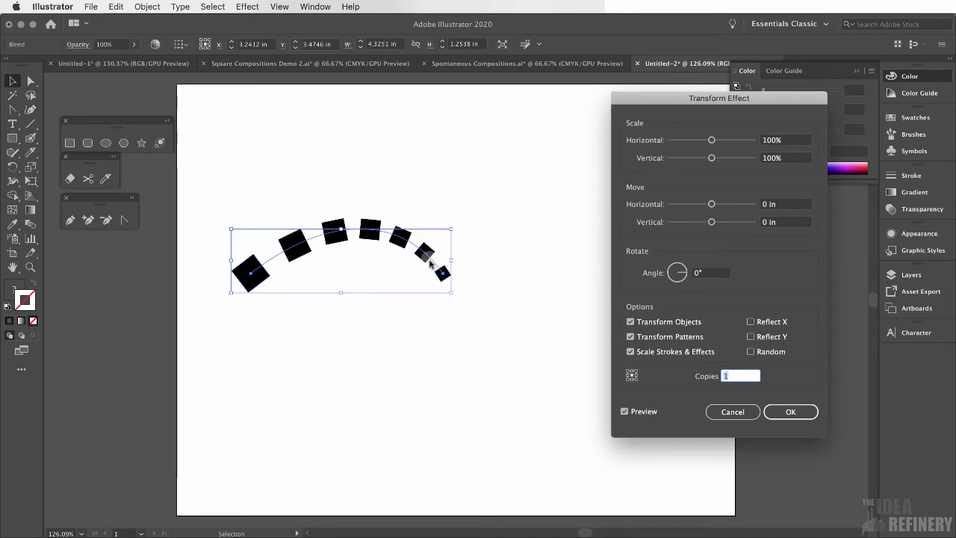
# Step: Enter 9 copies and an angle of 360/10 (36°) in the Transform Effect with Preview on
pyautogui.click(729, 376)
pyautogui.press('BackSpace')
pyautogui.write('9')
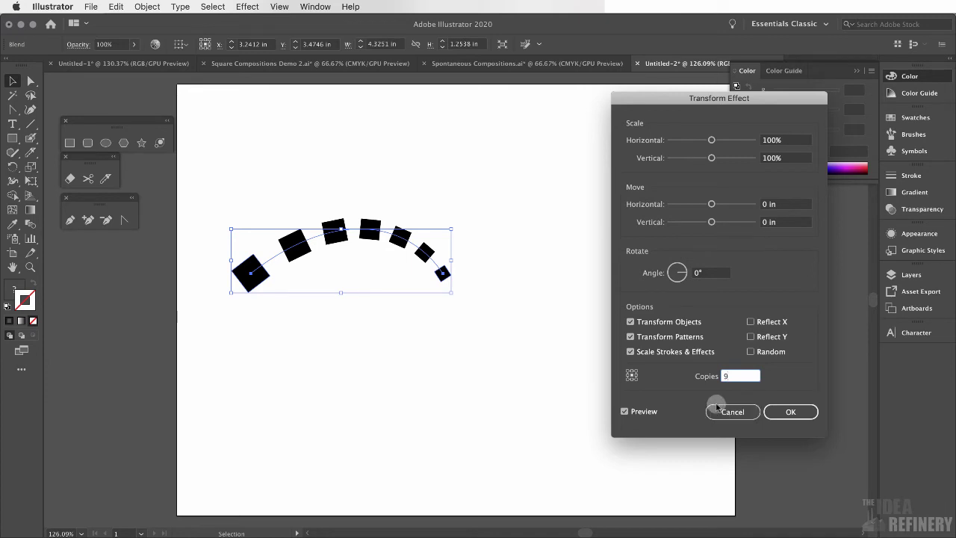
pyautogui.click(698, 272)
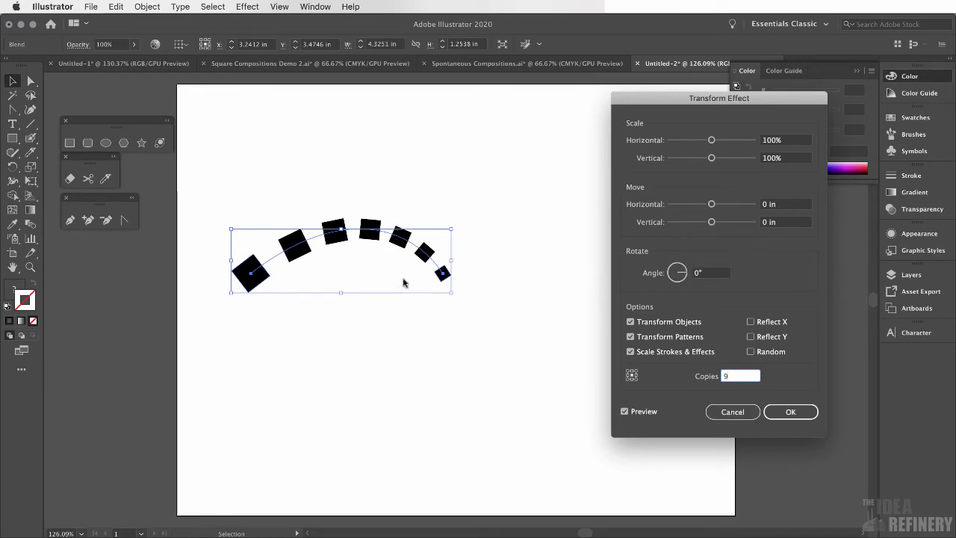
pyautogui.click(724, 276)
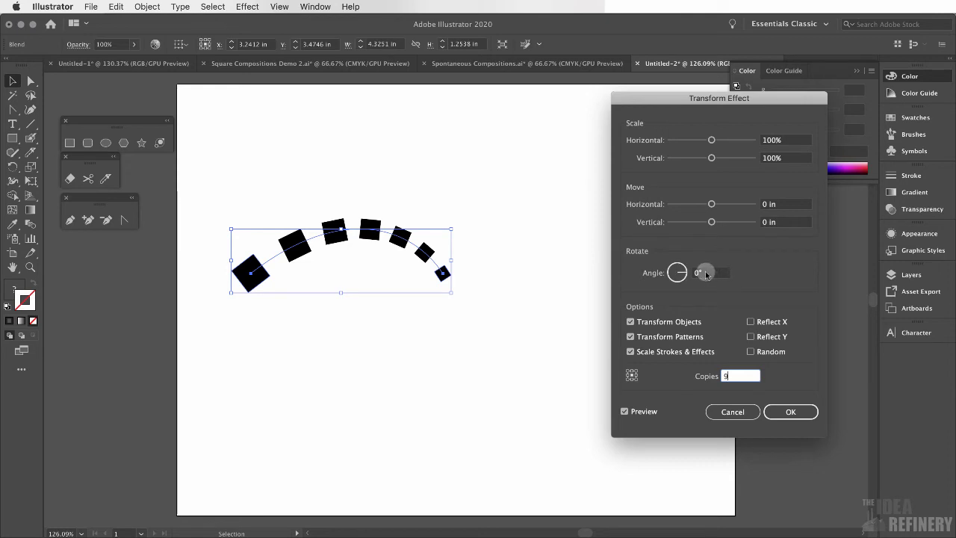
pyautogui.click(707, 273)
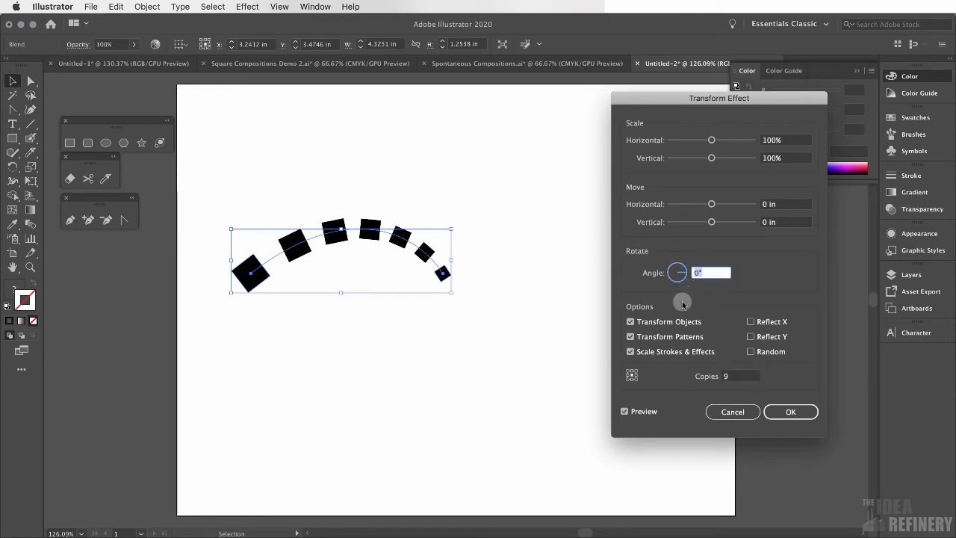
pyautogui.write('360/10')
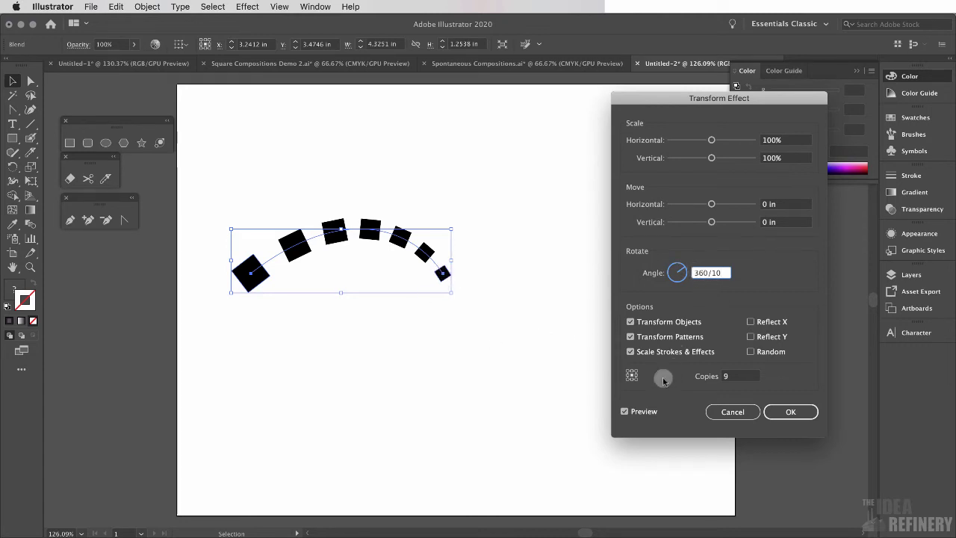
pyautogui.click(633, 379)
pyautogui.click(644, 384)
pyautogui.moveTo(644, 385)
pyautogui.mouseDown()
pyautogui.moveTo(636, 380)
pyautogui.moveTo(640, 404)
pyautogui.mouseUp()
pyautogui.click(626, 413)
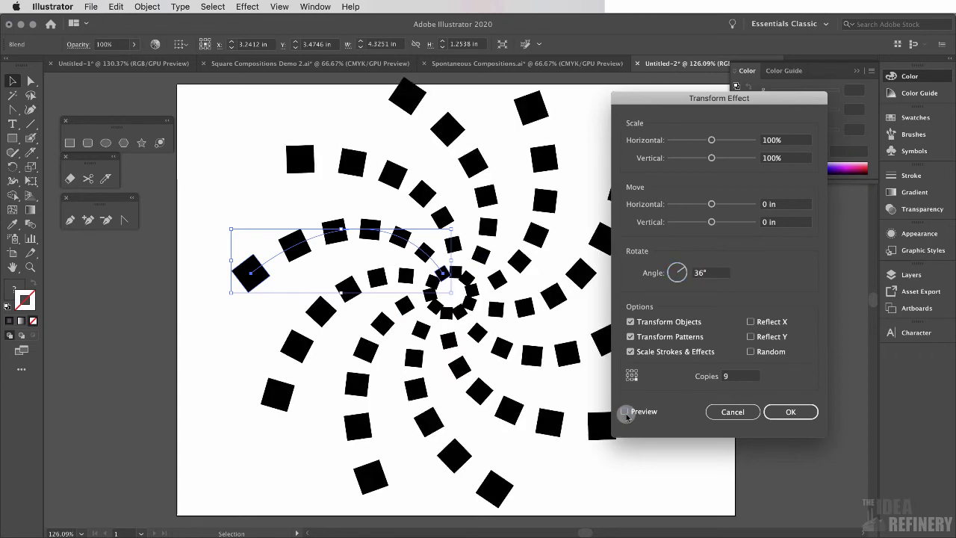
# Step: Offset each copy by 0.1528 in and -0.1806 in and scale it to 87% by 88%
pyautogui.moveTo(755, 102); pyautogui.dragTo(827, 108)
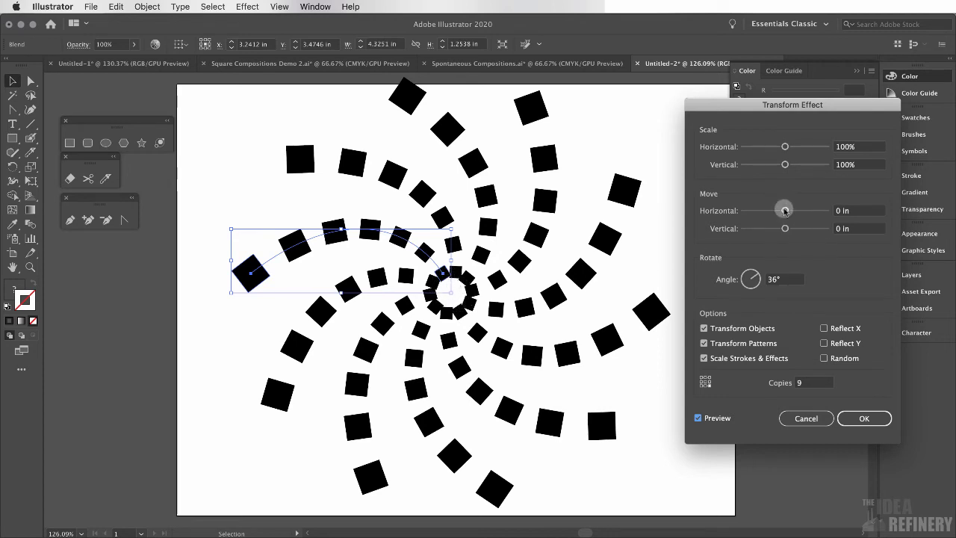
pyautogui.moveTo(786, 212); pyautogui.dragTo(789, 212)
pyautogui.moveTo(785, 228); pyautogui.dragTo(789, 211)
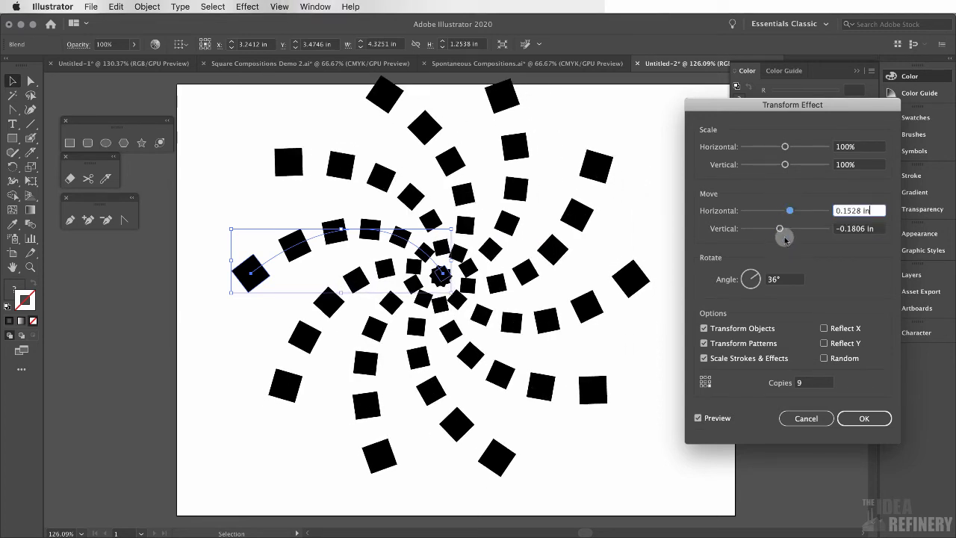
pyautogui.click(882, 207)
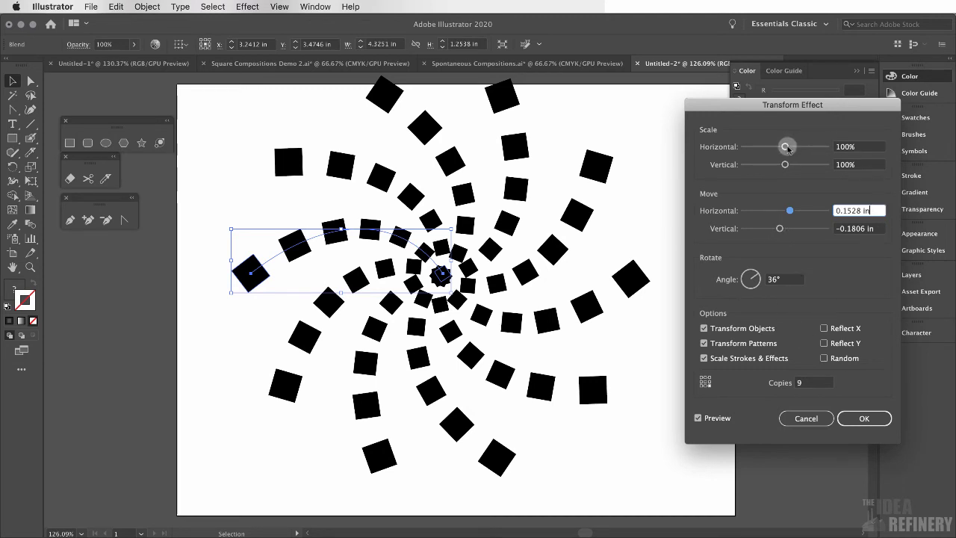
pyautogui.moveTo(786, 146); pyautogui.dragTo(781, 146)
pyautogui.moveTo(786, 165); pyautogui.dragTo(780, 147)
# Step: Try Reflect X, Reflect Y and Random, leaving all three switched off
pyautogui.click(824, 328)
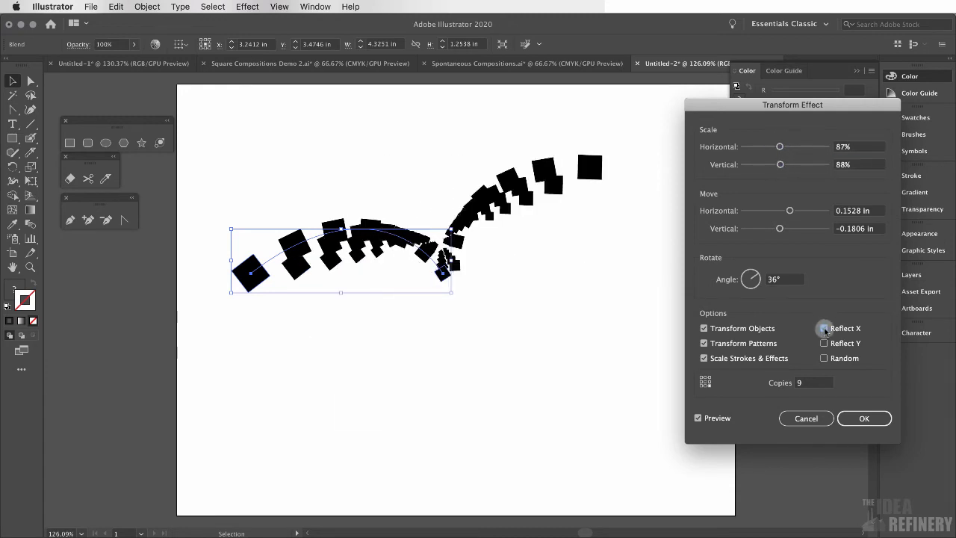
pyautogui.click(824, 329)
pyautogui.click(825, 343)
pyautogui.click(825, 343)
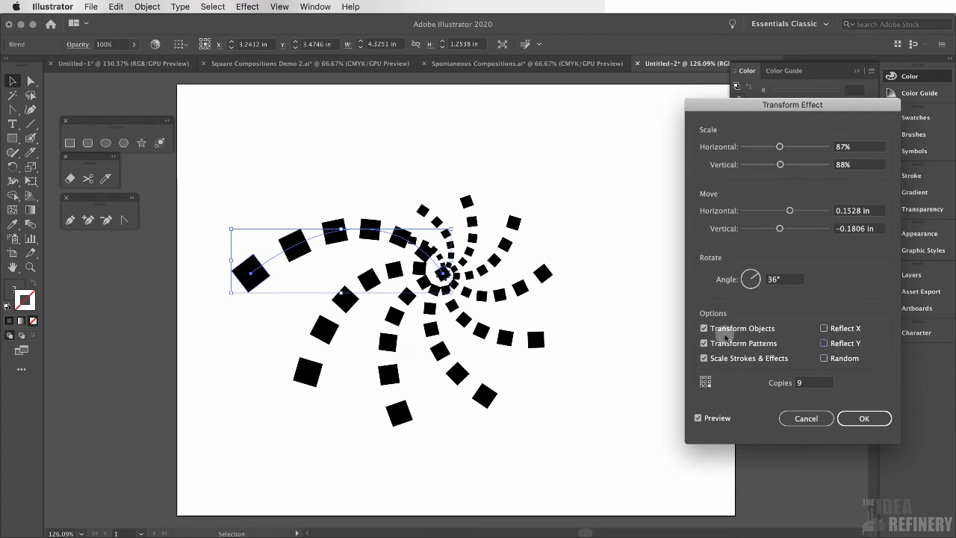
pyautogui.click(824, 358)
pyautogui.click(824, 358)
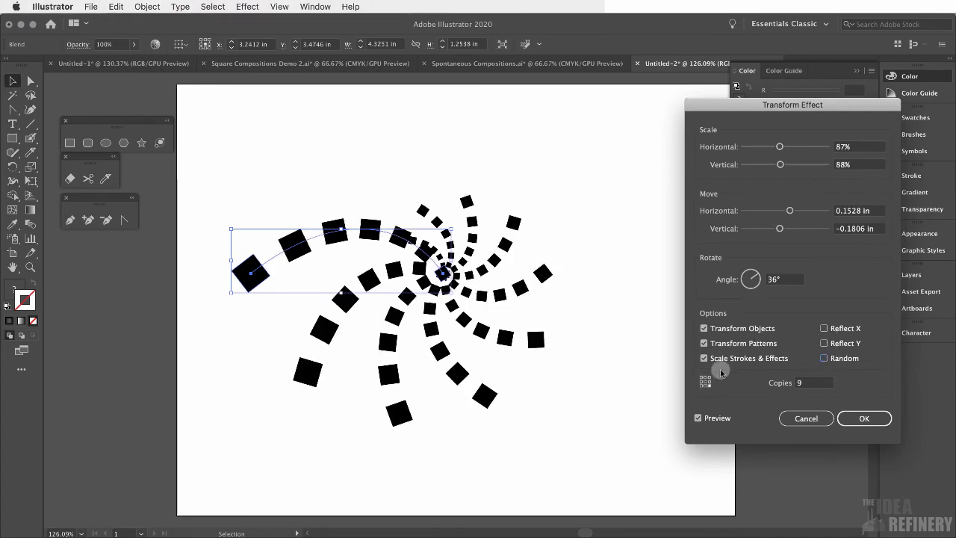
# Step: Test several reference points, restore the arc-end pivot, apply the Transform Effect and deselect
pyautogui.click(701, 381)
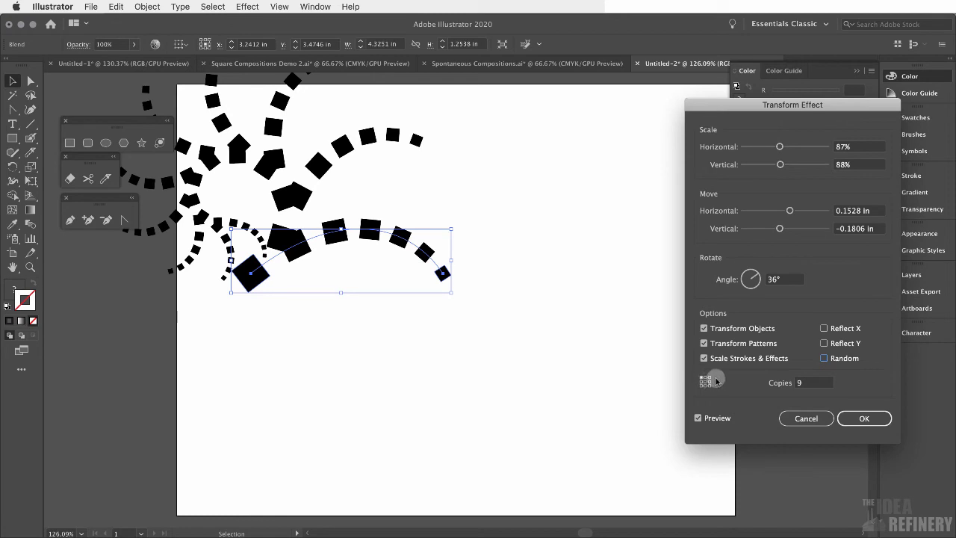
pyautogui.click(706, 379)
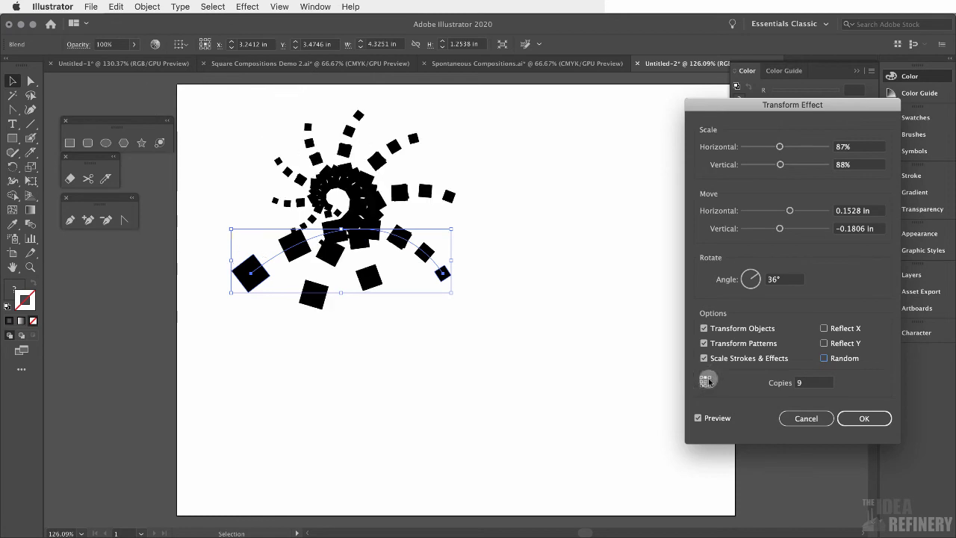
pyautogui.click(711, 381)
pyautogui.click(704, 381)
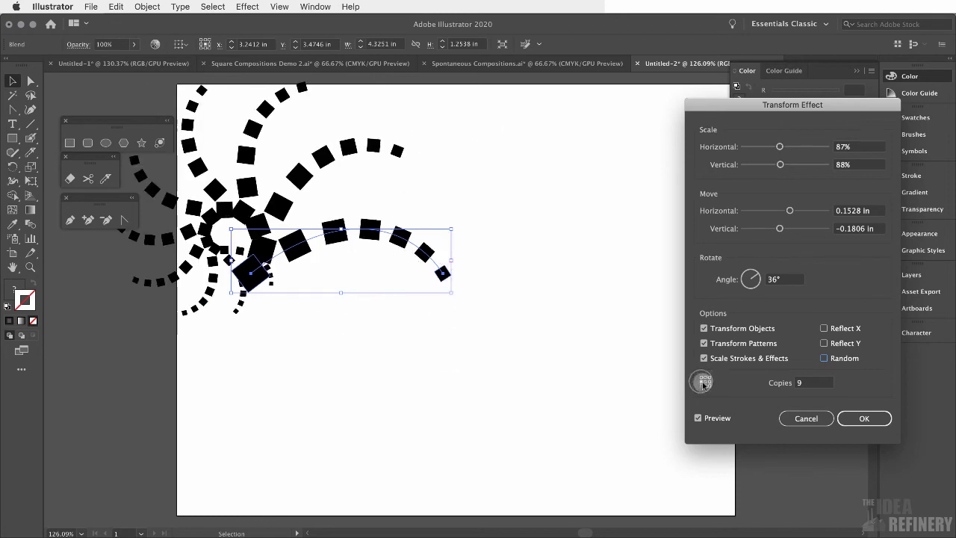
pyautogui.click(709, 382)
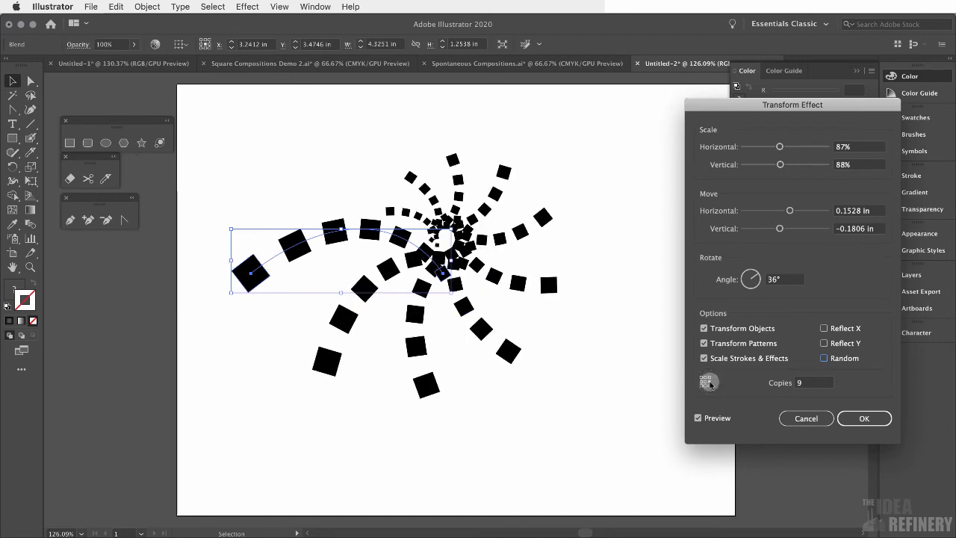
pyautogui.click(708, 385)
pyautogui.click(864, 420)
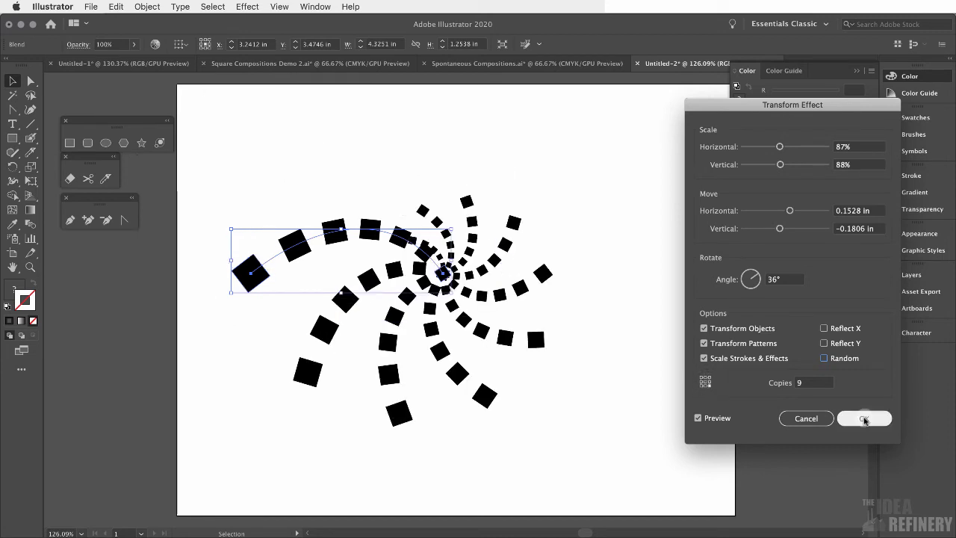
pyautogui.click(661, 231)
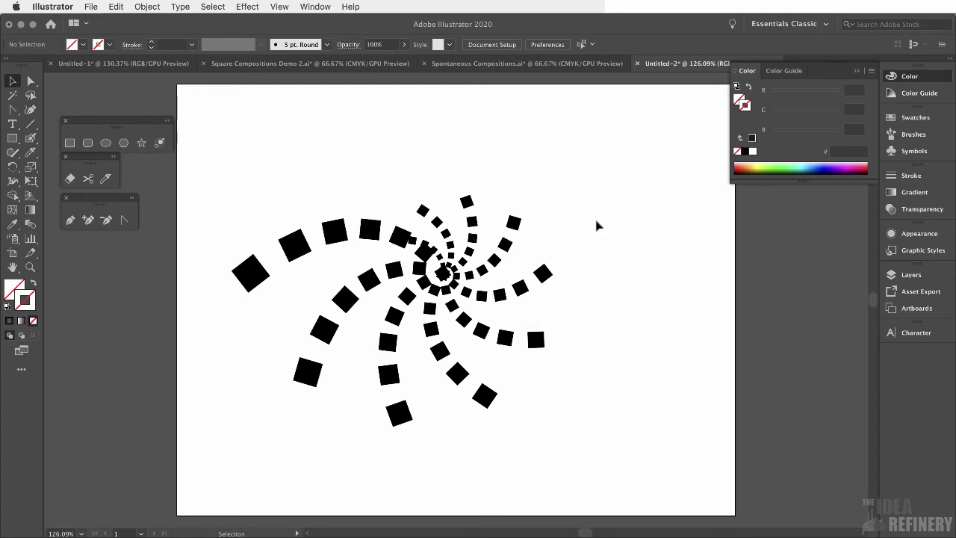
# Step: Draw a 2.5659 in square over the spiral's centre, then try a nudge and undo it
pyautogui.click(70, 143)
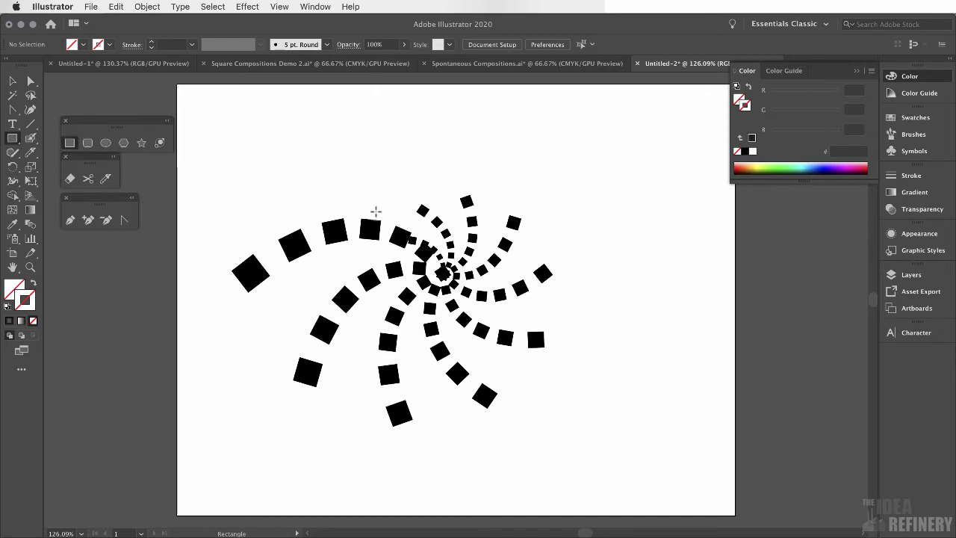
pyautogui.moveTo(375, 212); pyautogui.dragTo(476, 342)
pyautogui.click(13, 80)
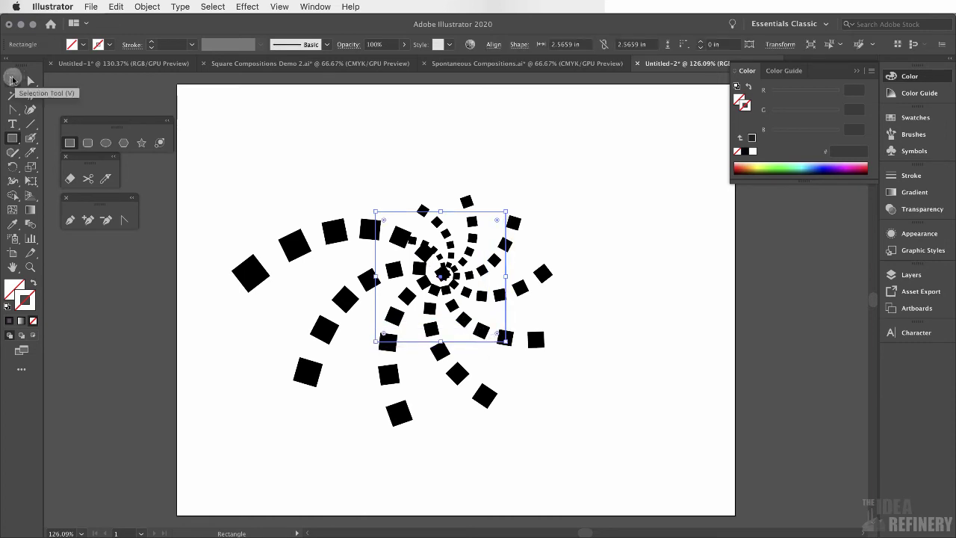
pyautogui.moveTo(400, 216); pyautogui.dragTo(409, 213)
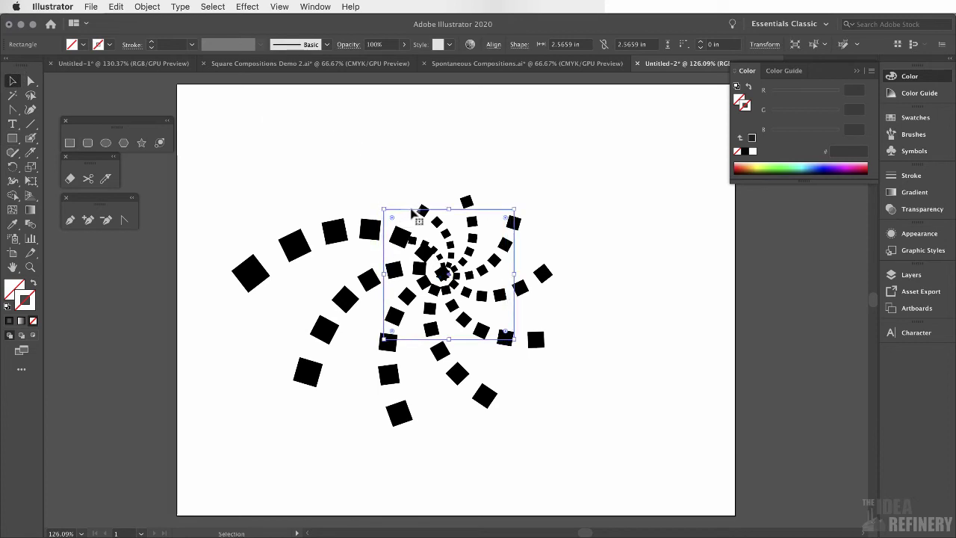
pyautogui.hotkey('ctrl', 'z')
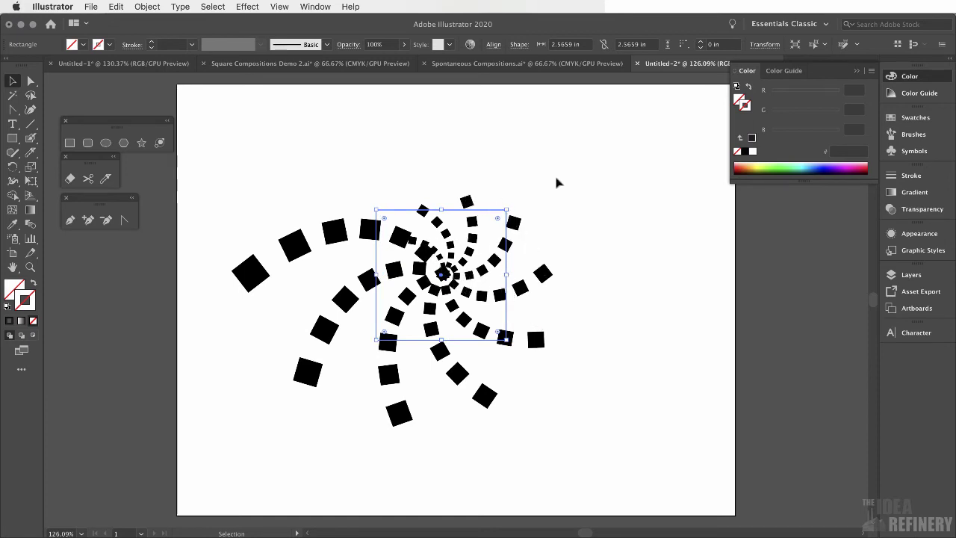
pyautogui.click(333, 232)
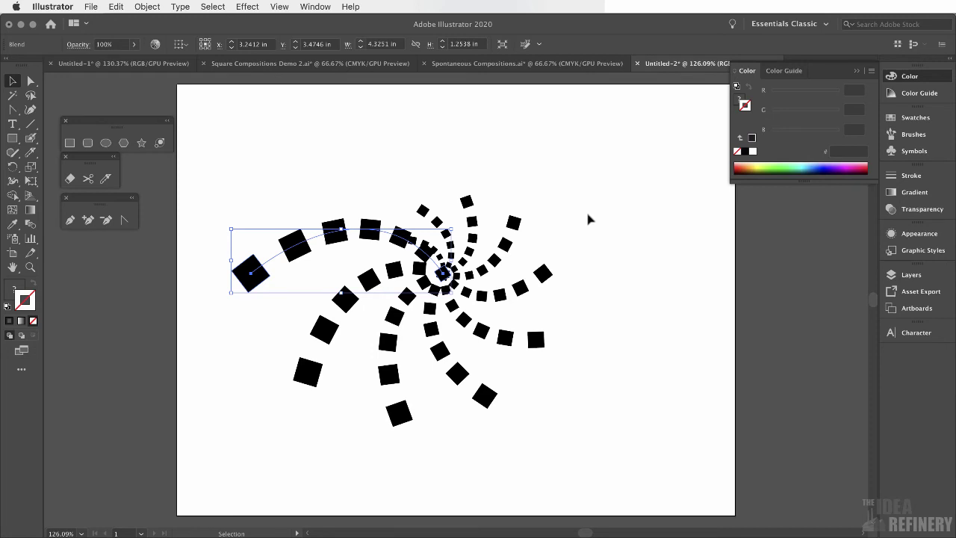
pyautogui.click(280, 6)
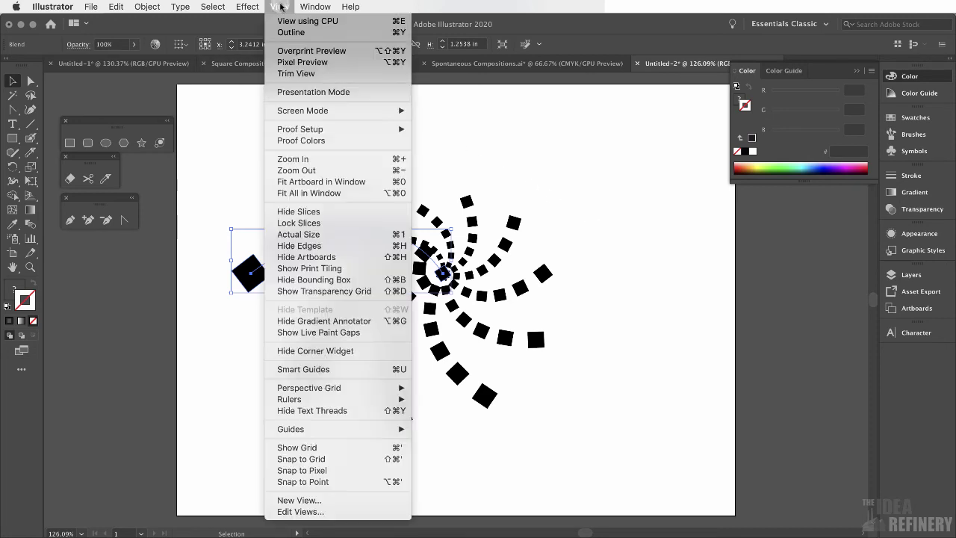
pyautogui.click(291, 32)
pyautogui.click(624, 217)
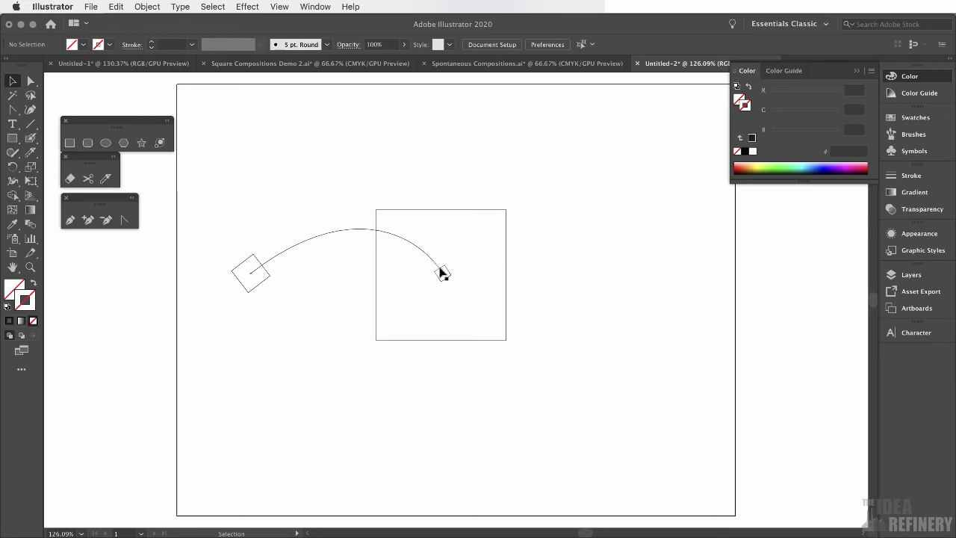
pyautogui.click(279, 6)
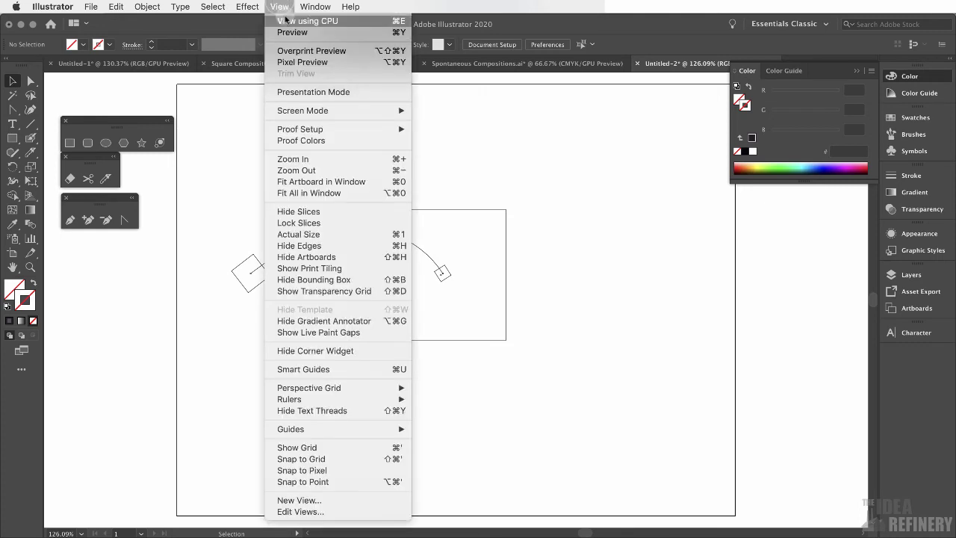
pyautogui.click(289, 32)
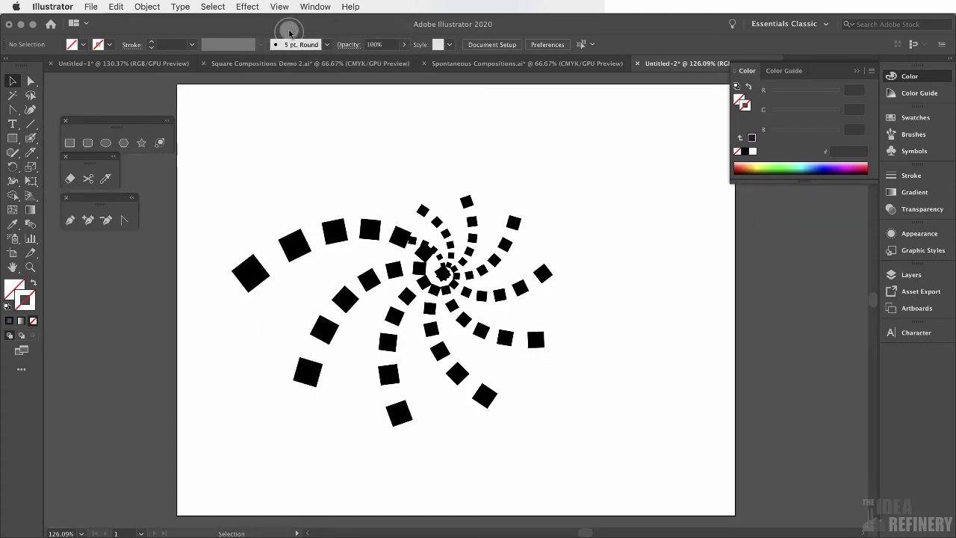
pyautogui.click(335, 234)
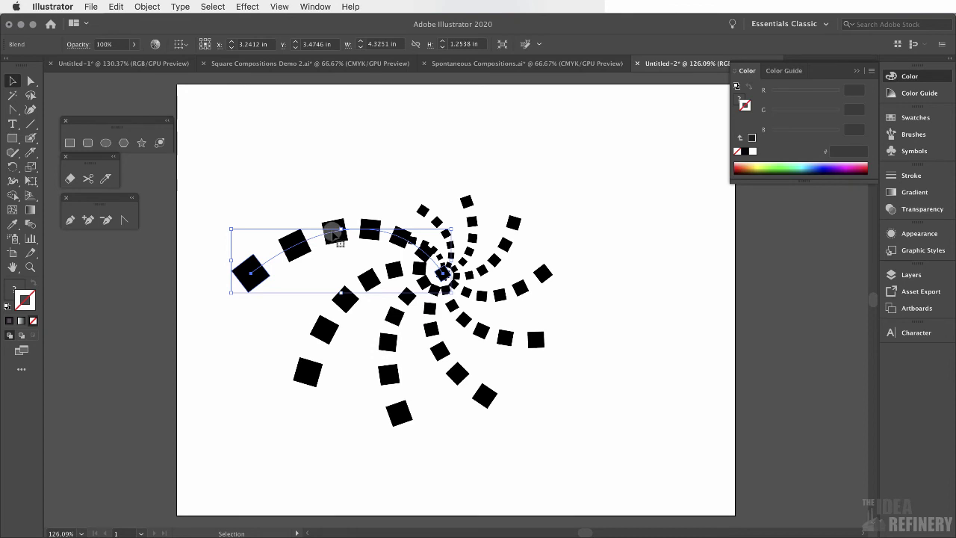
# Step: Expand the blend's appearance and inspect the resulting separate squares in Outline view
pyautogui.click(147, 6)
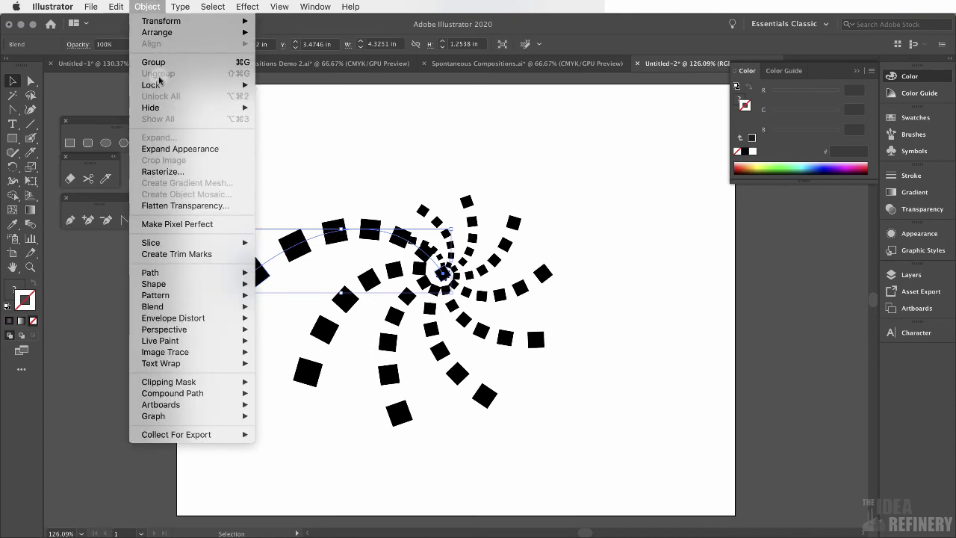
pyautogui.click(162, 151)
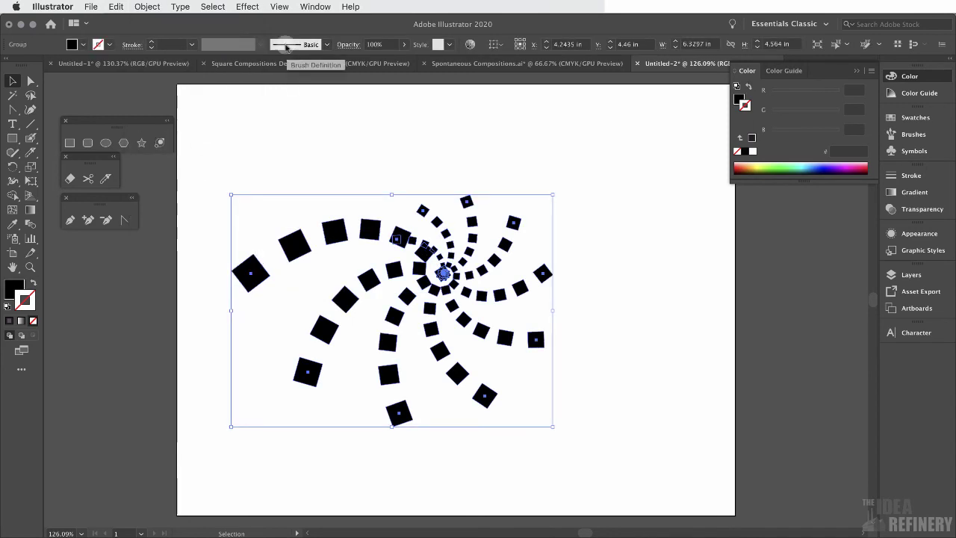
pyautogui.click(278, 7)
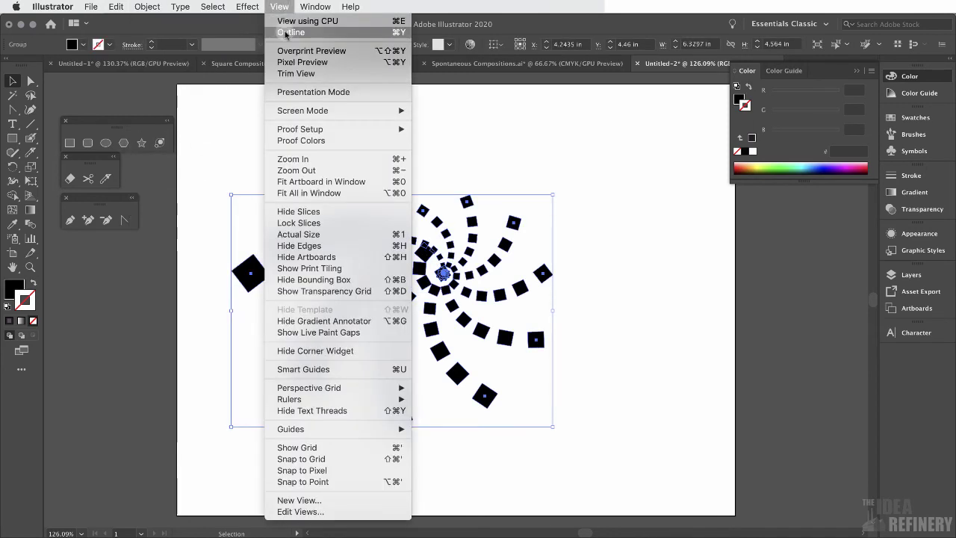
pyautogui.click(284, 27)
pyautogui.click(580, 142)
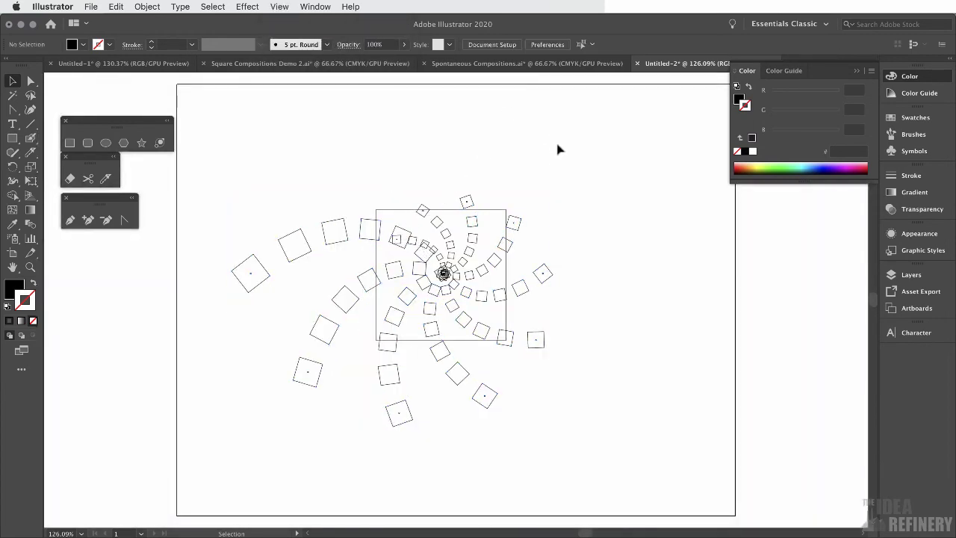
pyautogui.click(515, 234)
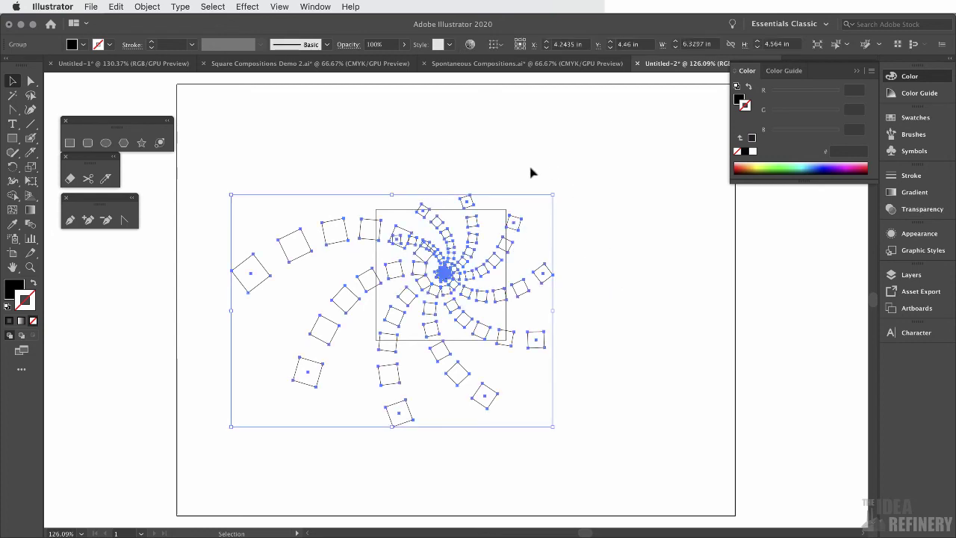
pyautogui.click(419, 98)
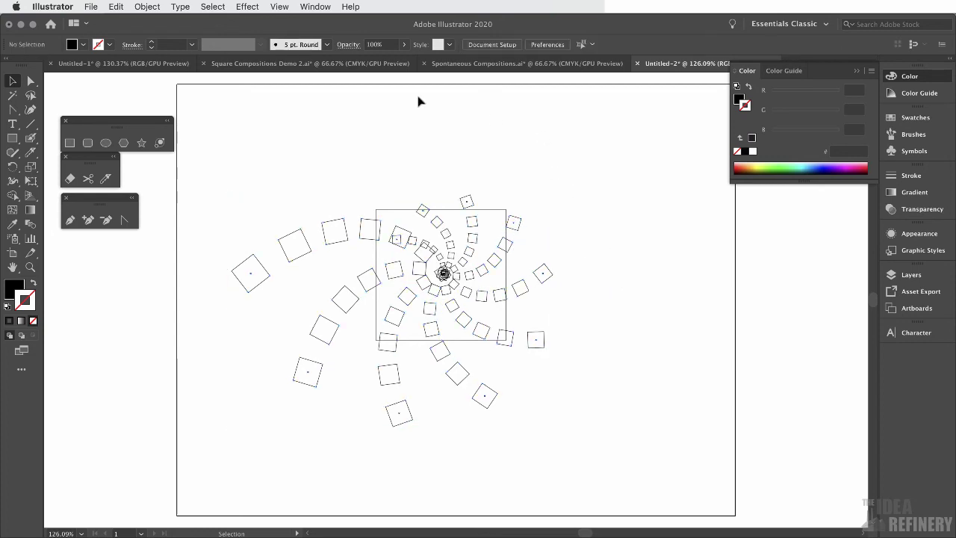
# Step: Return to Preview view and select the square frame in the middle
pyautogui.click(280, 7)
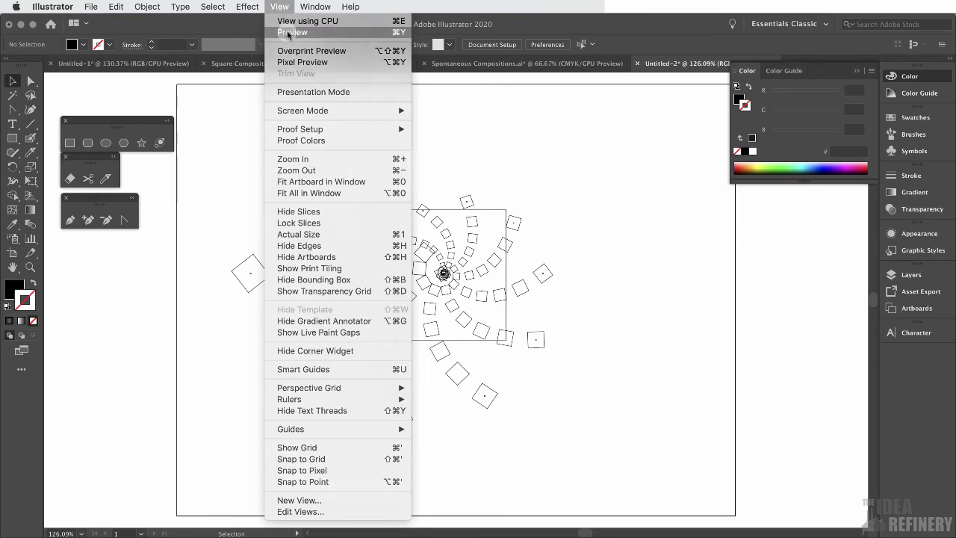
pyautogui.click(289, 34)
pyautogui.click(491, 214)
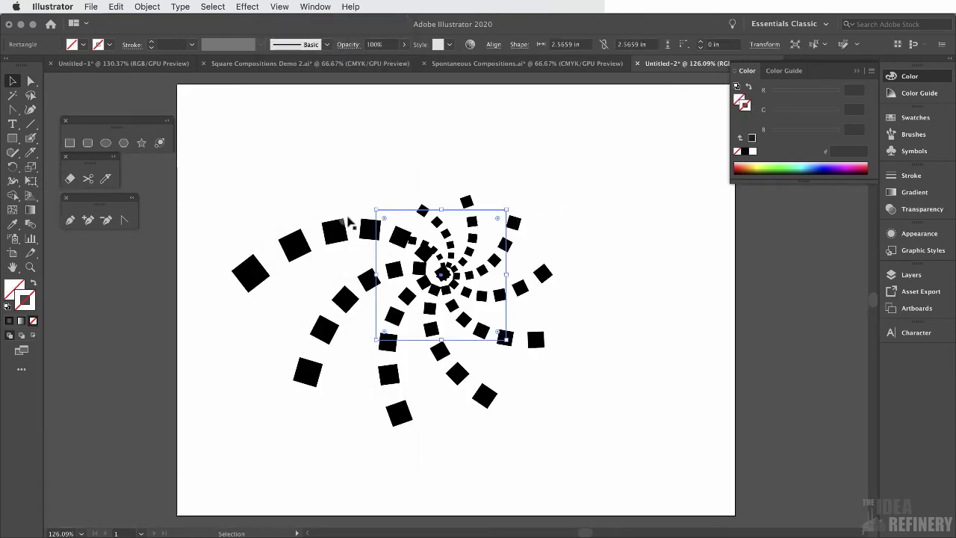
# Step: Bring the square frame to the front, above the spiral
pyautogui.click(505, 215)
pyautogui.click(495, 211)
pyautogui.click(148, 7)
pyautogui.moveTo(149, 35)
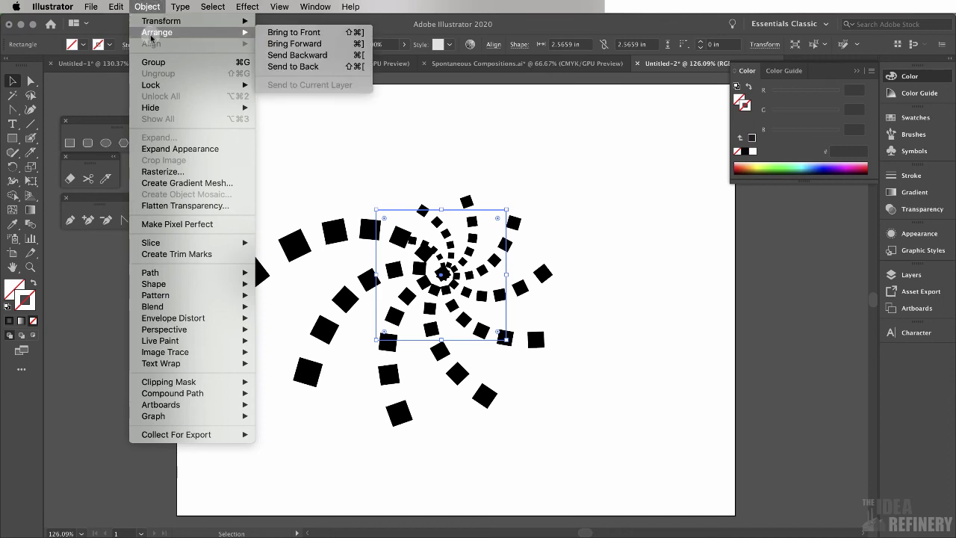
pyautogui.click(304, 34)
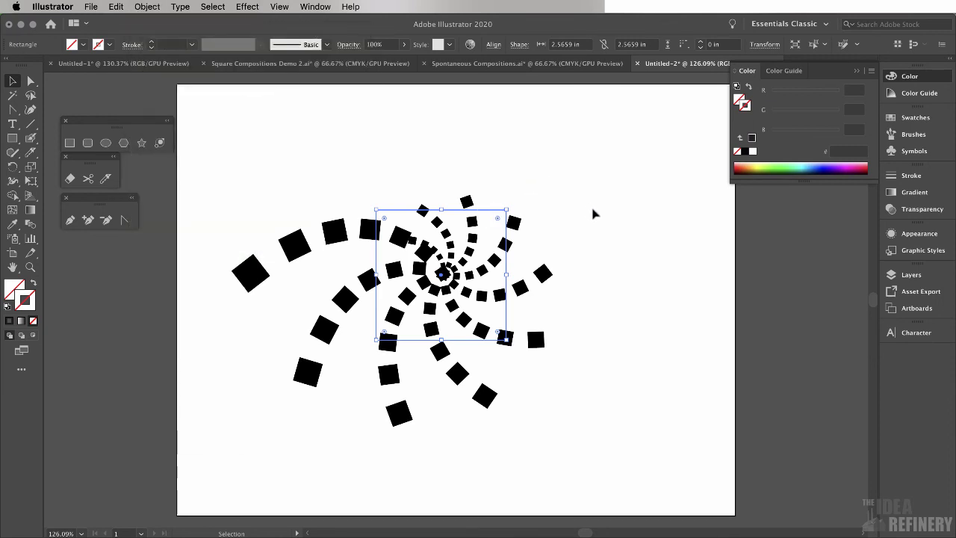
# Step: Select the spiral and frame together and apply Pathfinder Crop, then deselect
pyautogui.click(335, 230)
pyautogui.hotkey('ctrl', 'a')
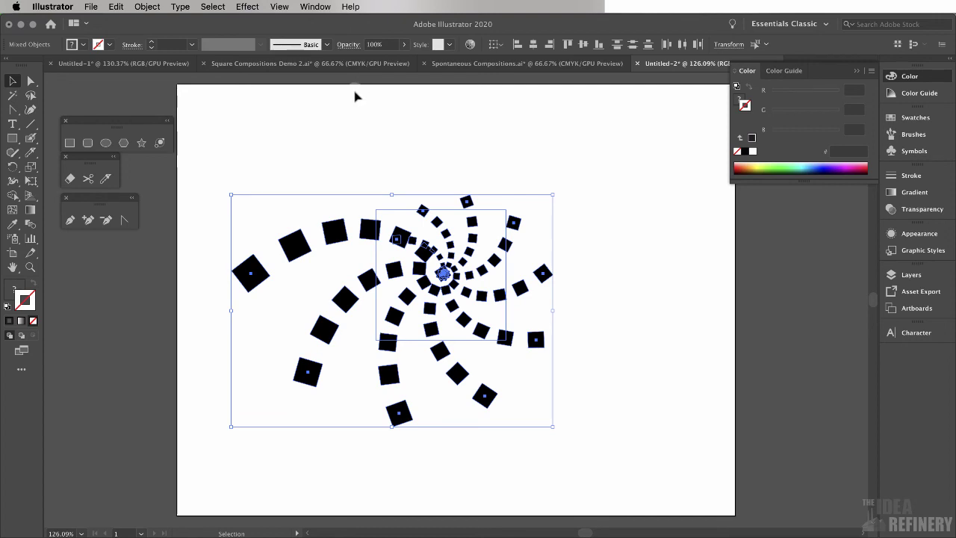
pyautogui.click(314, 6)
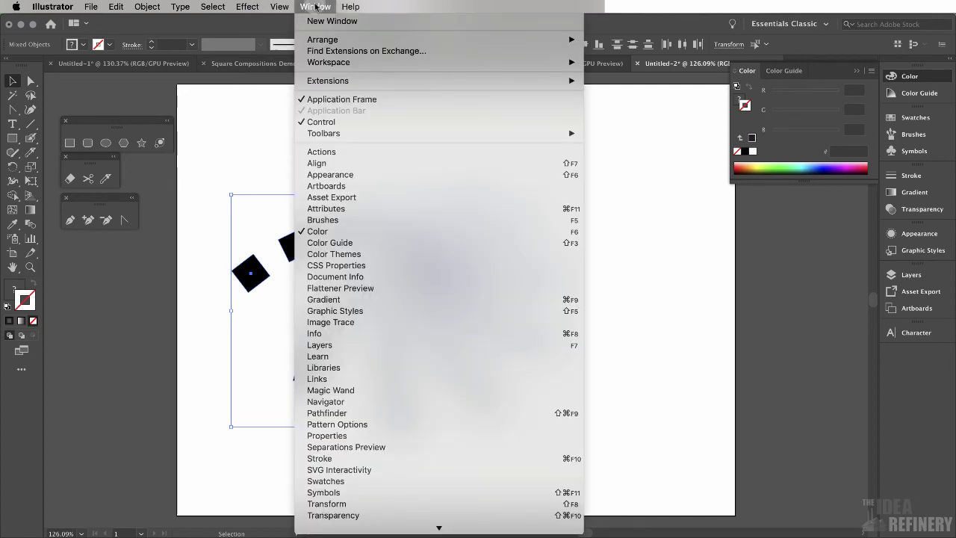
pyautogui.click(327, 414)
pyautogui.moveTo(495, 68); pyautogui.dragTo(668, 214)
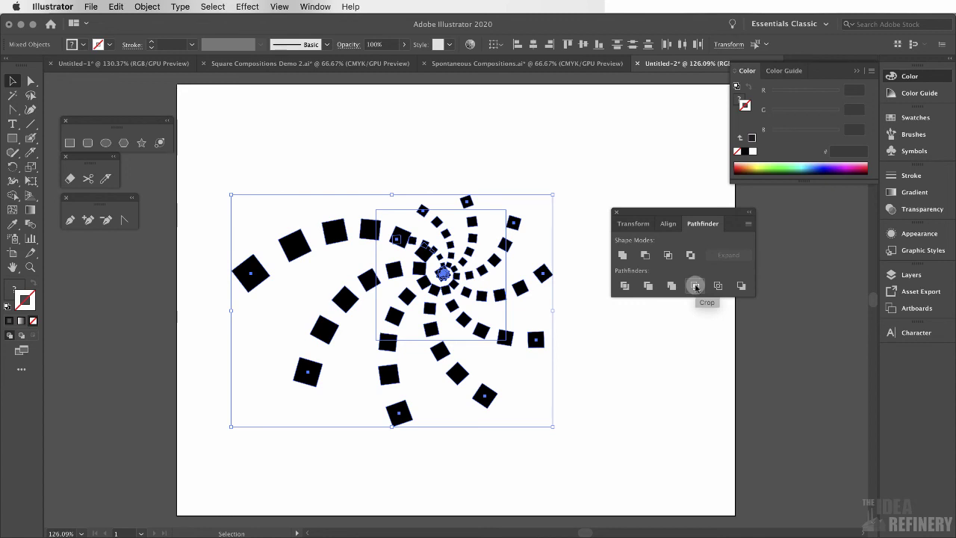
pyautogui.click(695, 286)
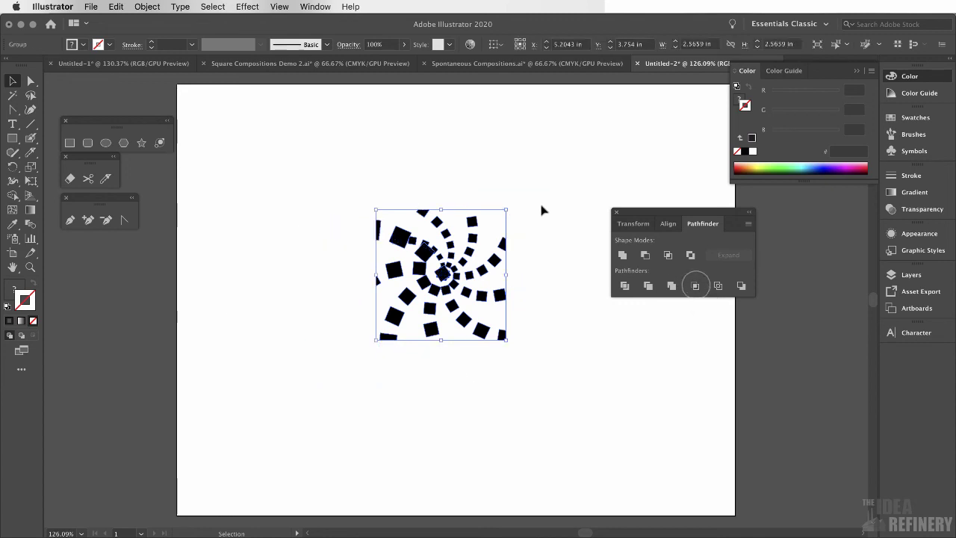
pyautogui.click(594, 171)
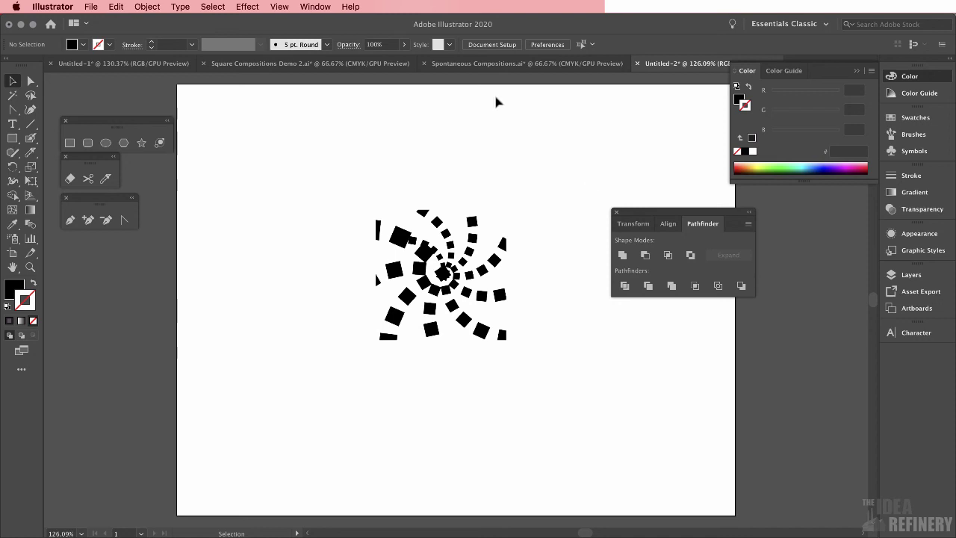
# Step: Switch to Spontaneous Compositions.ai, zoom into the Element and Transform examples, and pan across
pyautogui.click(478, 67)
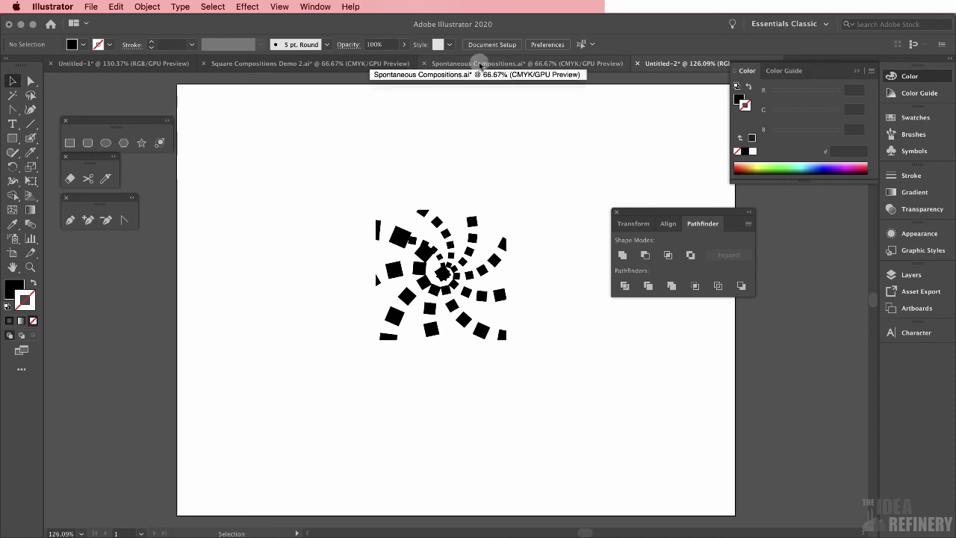
pyautogui.click(482, 65)
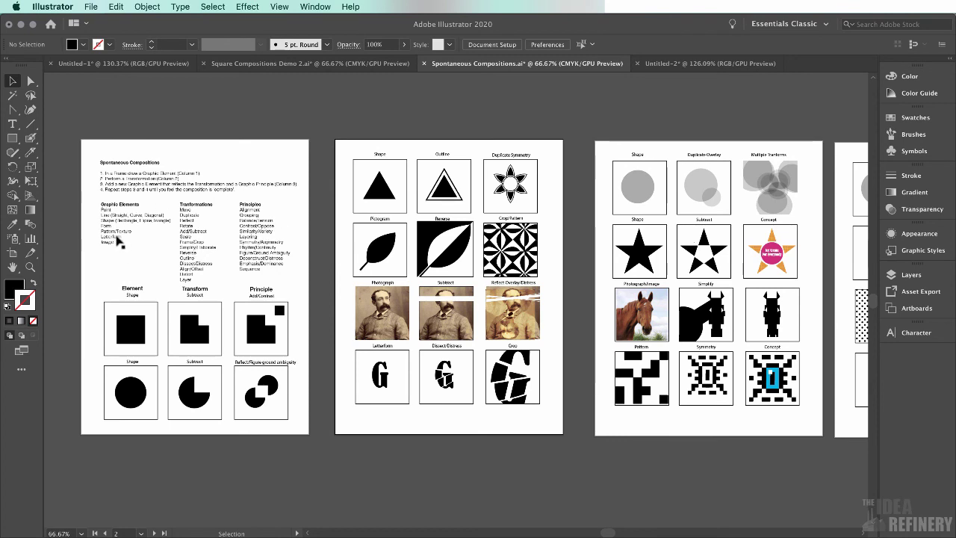
pyautogui.click(131, 337)
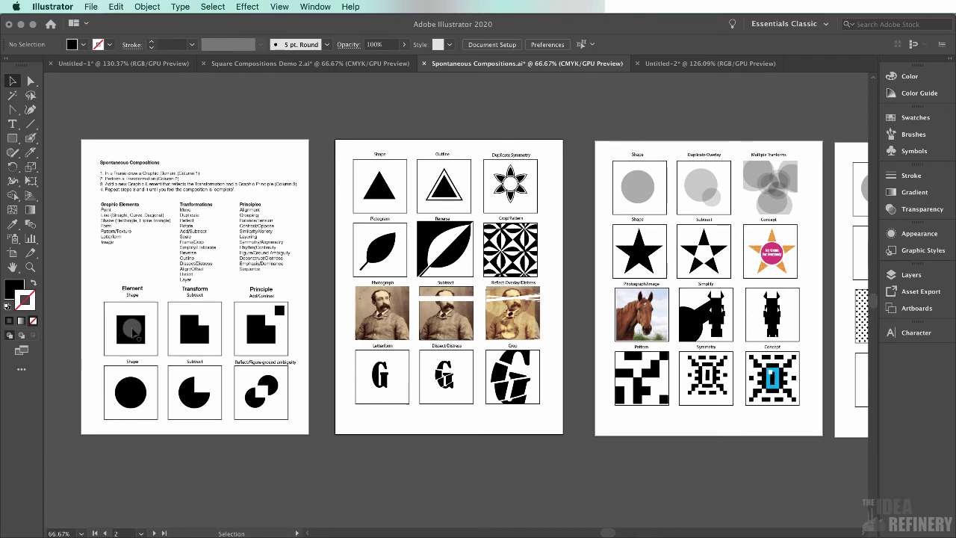
pyautogui.press('super+equal')
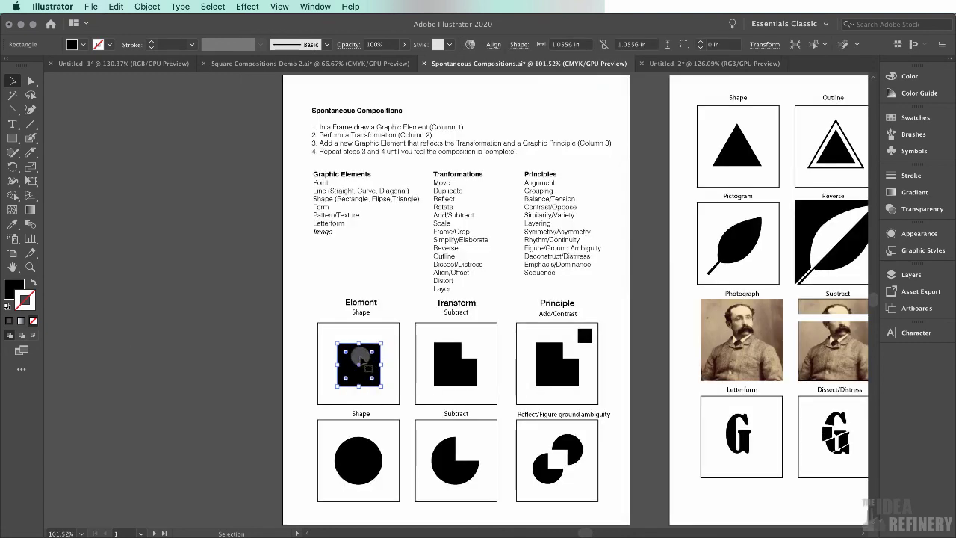
pyautogui.click(456, 367)
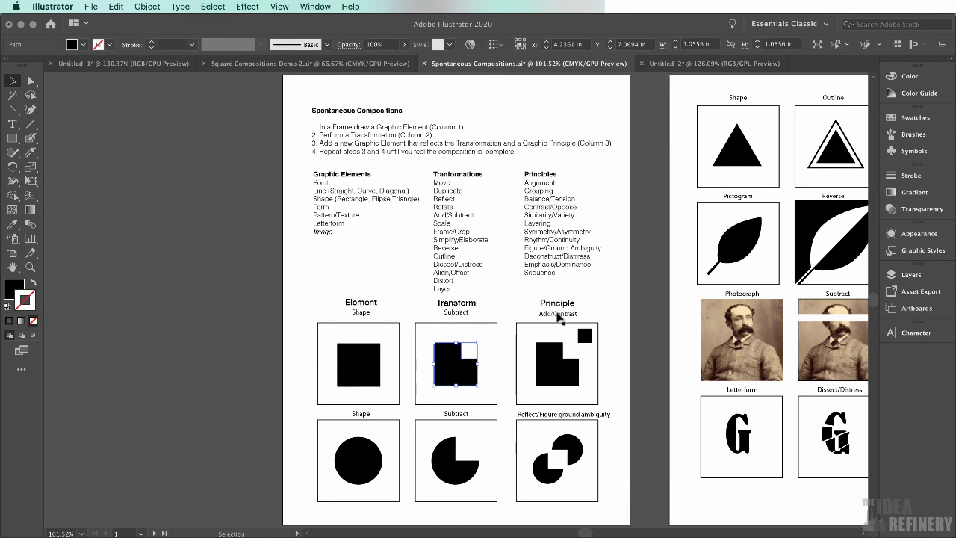
pyautogui.click(647, 259)
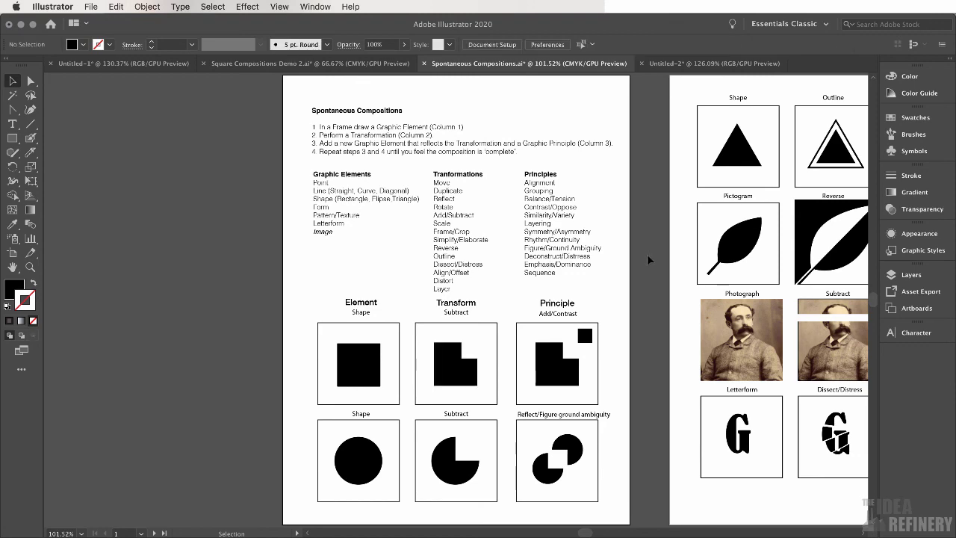
pyautogui.hscroll(8, 650, 257)
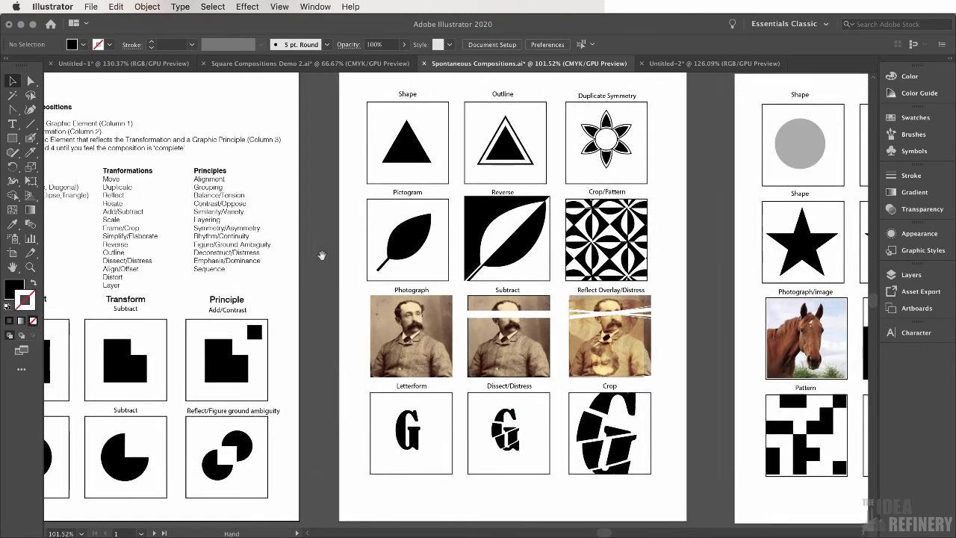